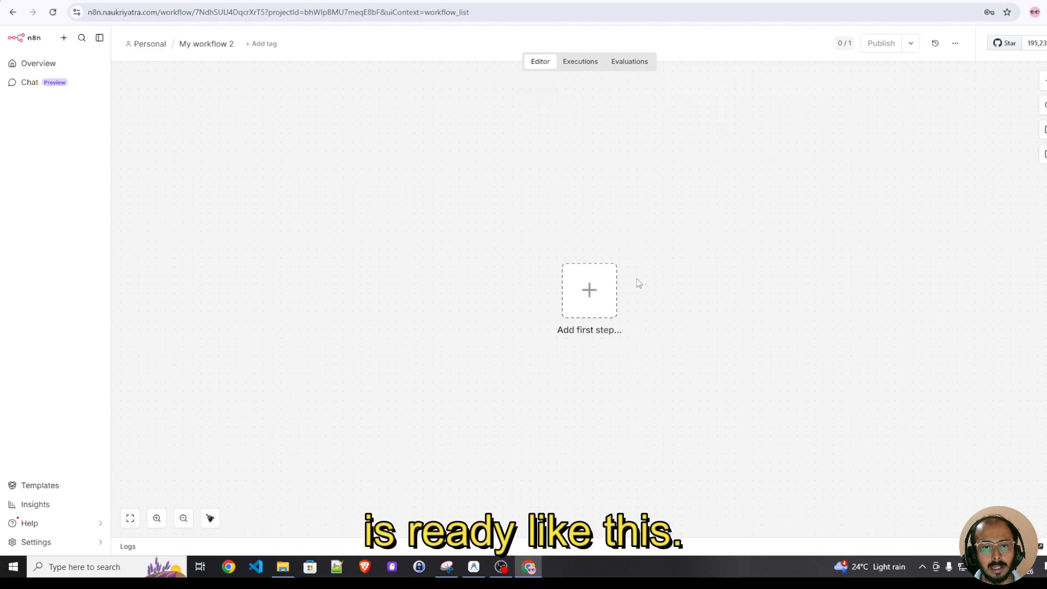
click(587, 290)
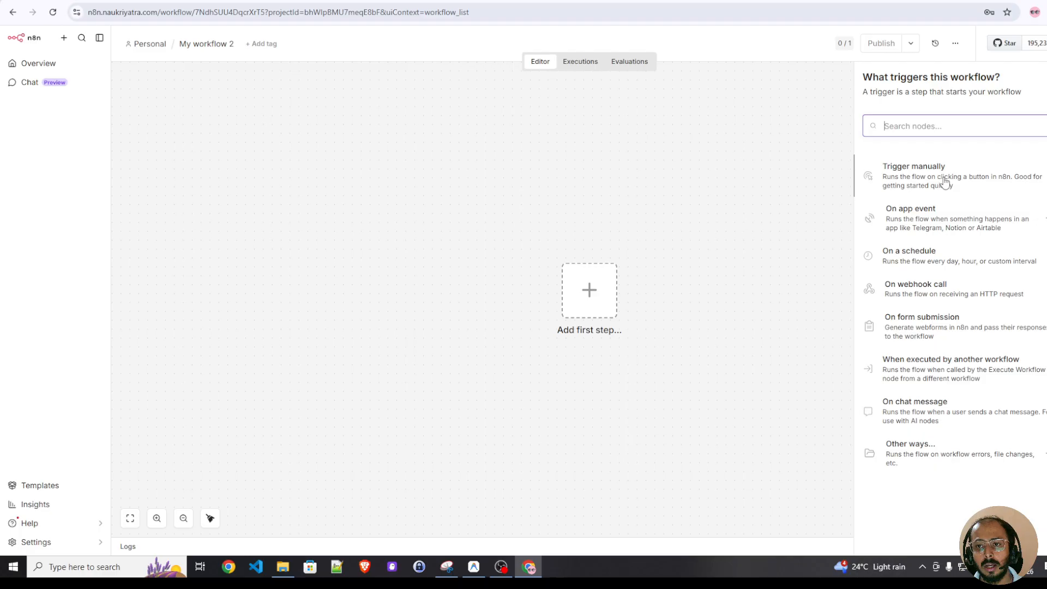
drag(944, 183, 378, 307)
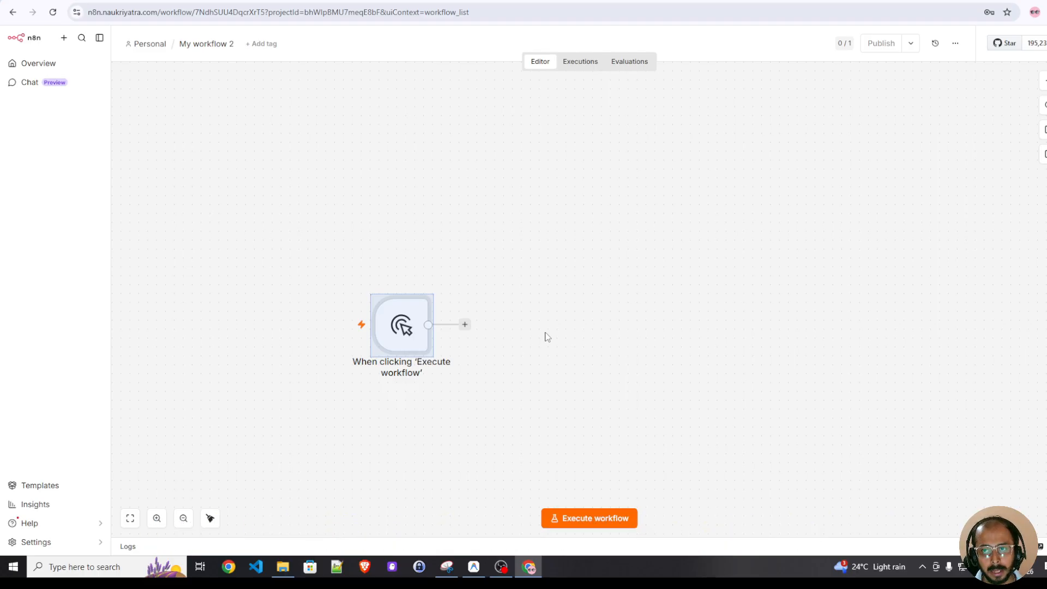
key(Delete)
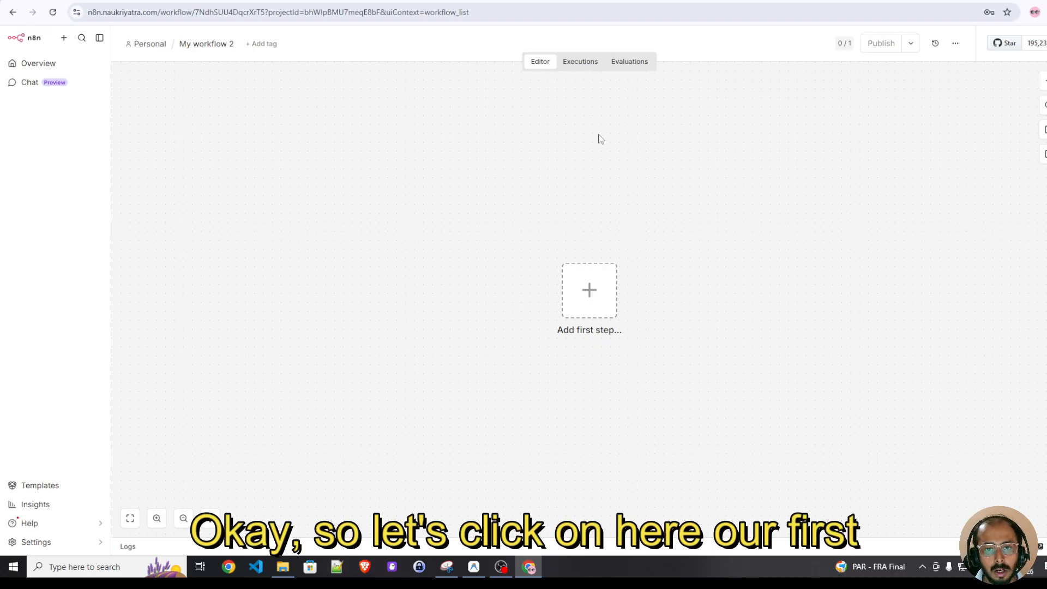
Add a manual trigger as the workflow's first step
click(591, 294)
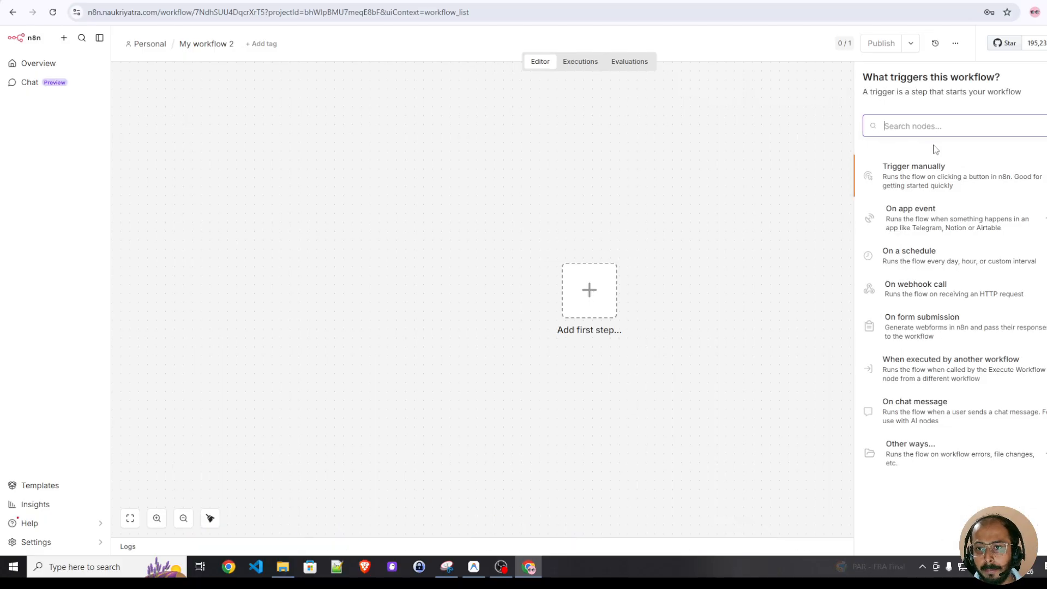
click(914, 182)
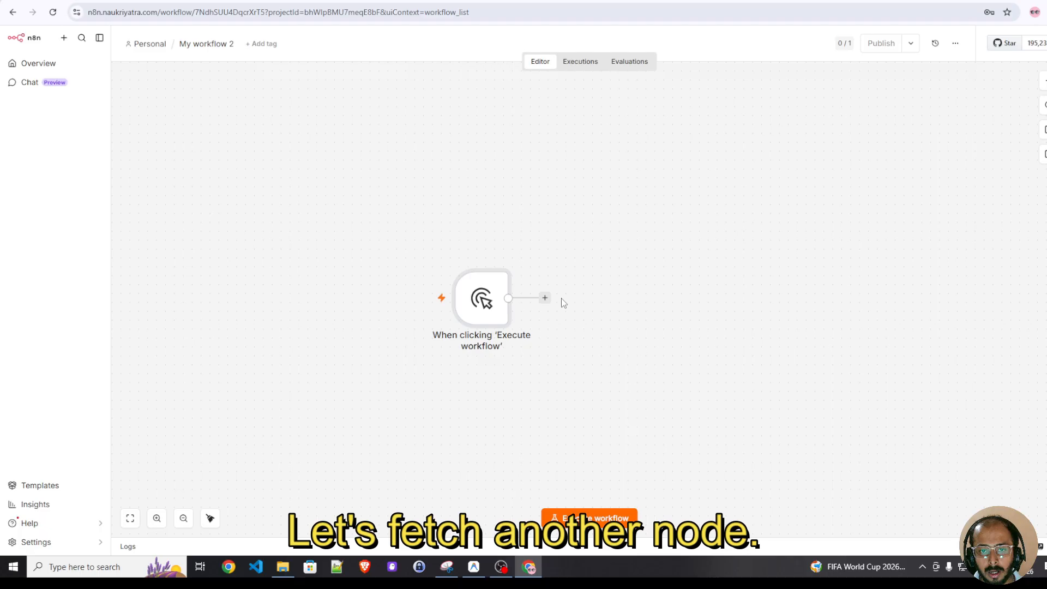
Add an HTTP Request node after the manual trigger
click(545, 298)
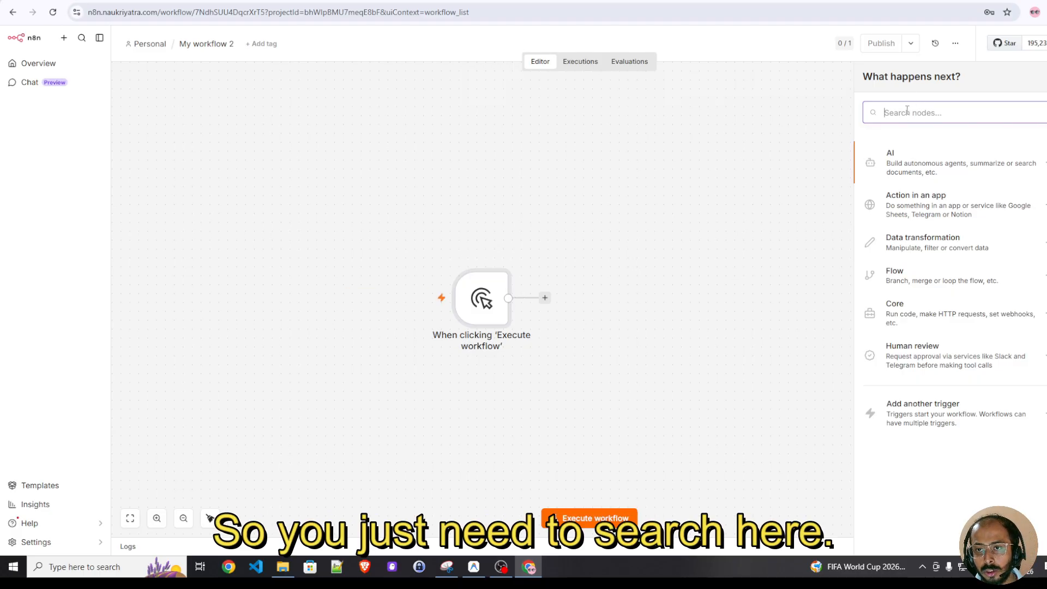
text(http)
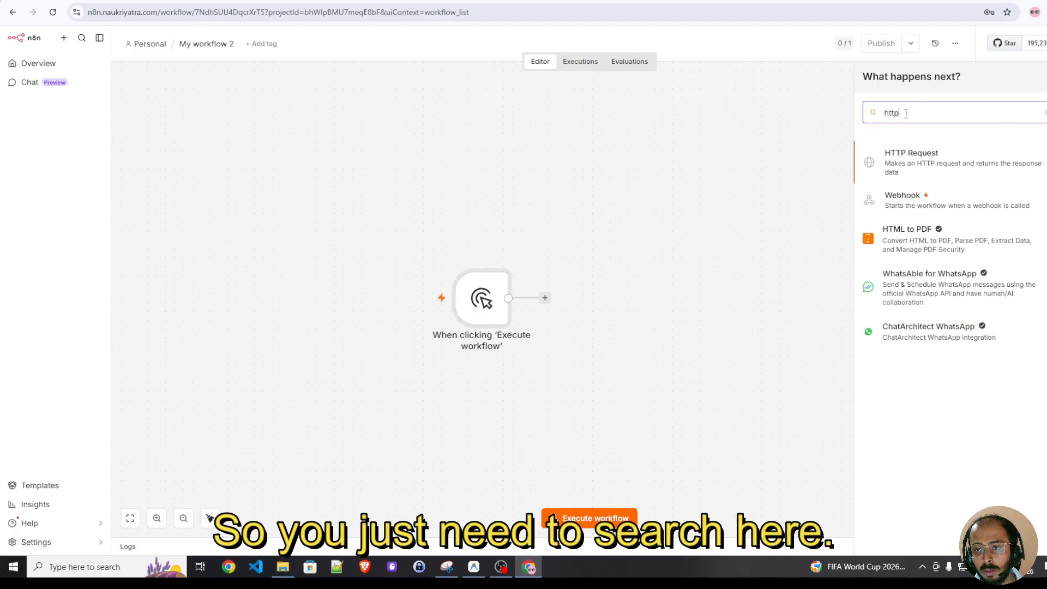
click(915, 168)
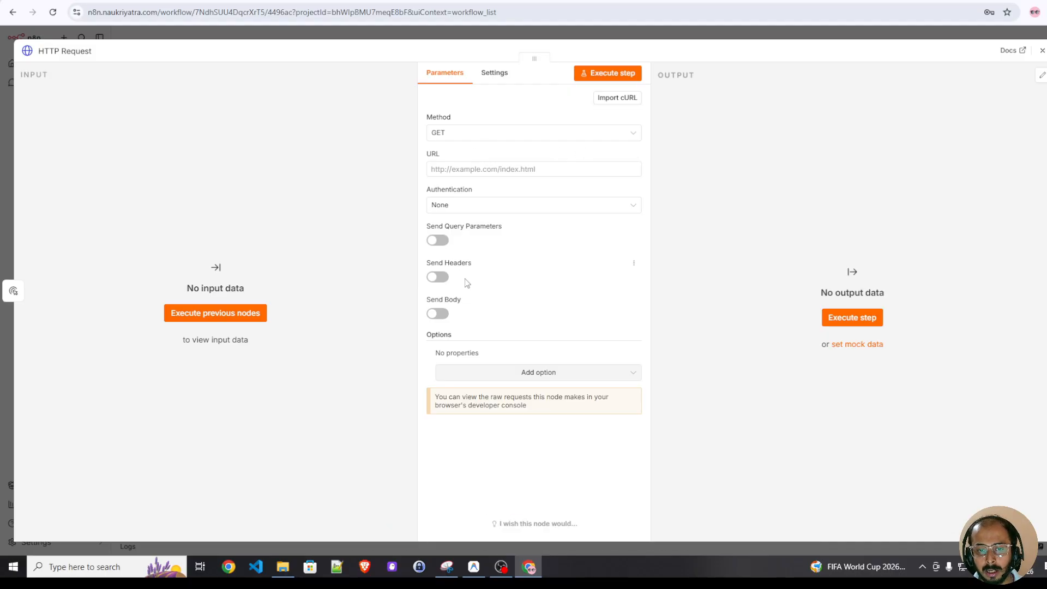
click(1041, 52)
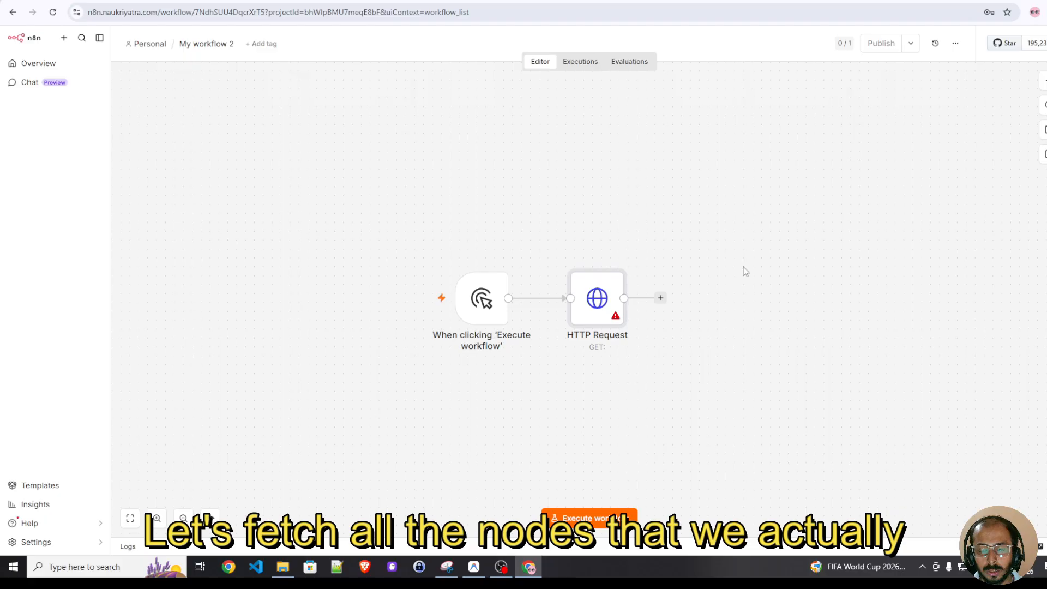
Add a Slack 'Join a channel' node after the HTTP Request node
click(660, 299)
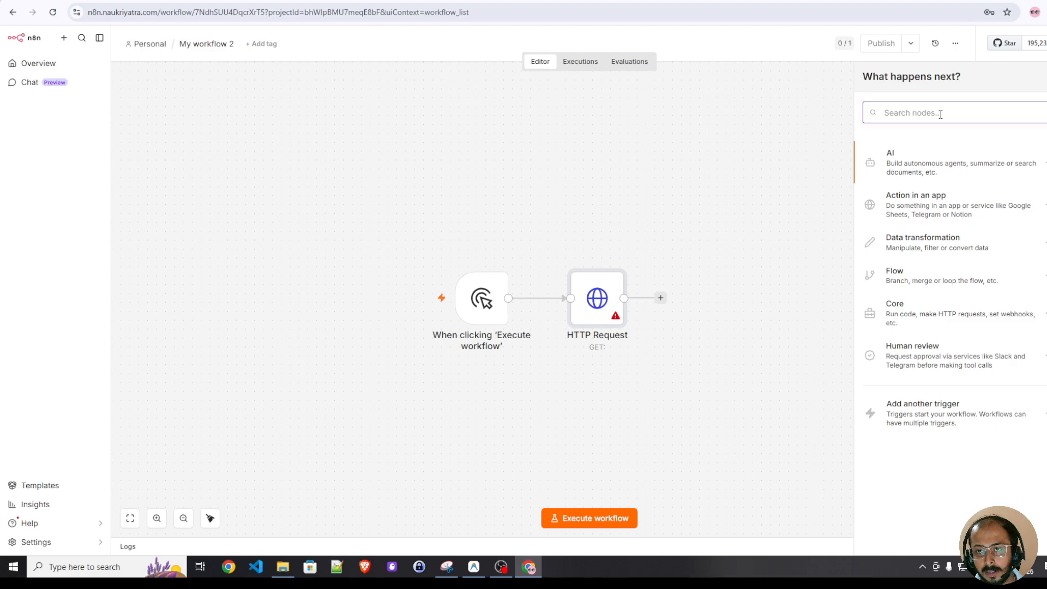
text(slack)
click(895, 164)
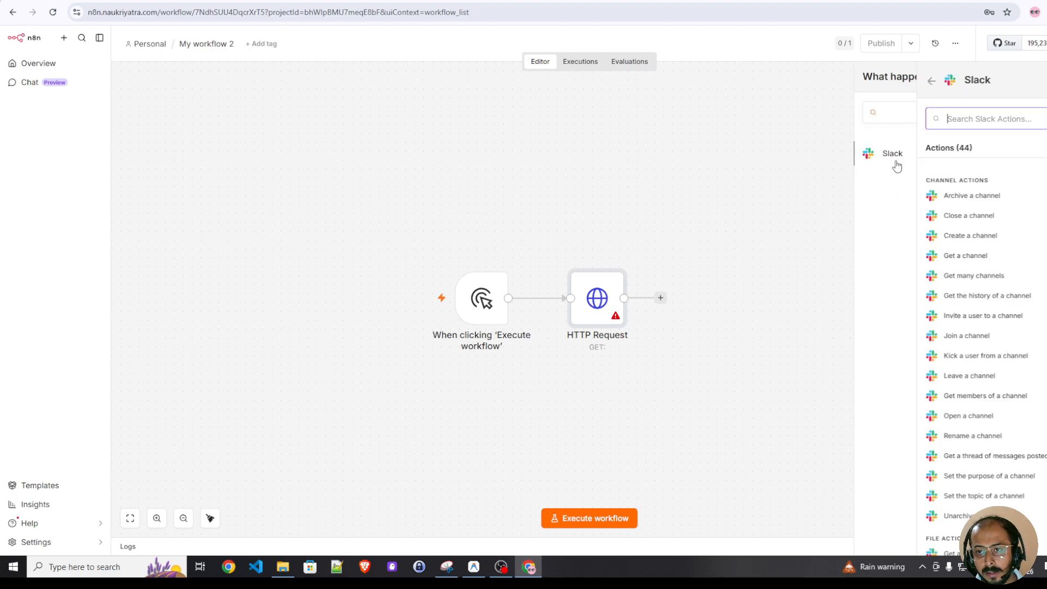
click(938, 336)
click(1042, 50)
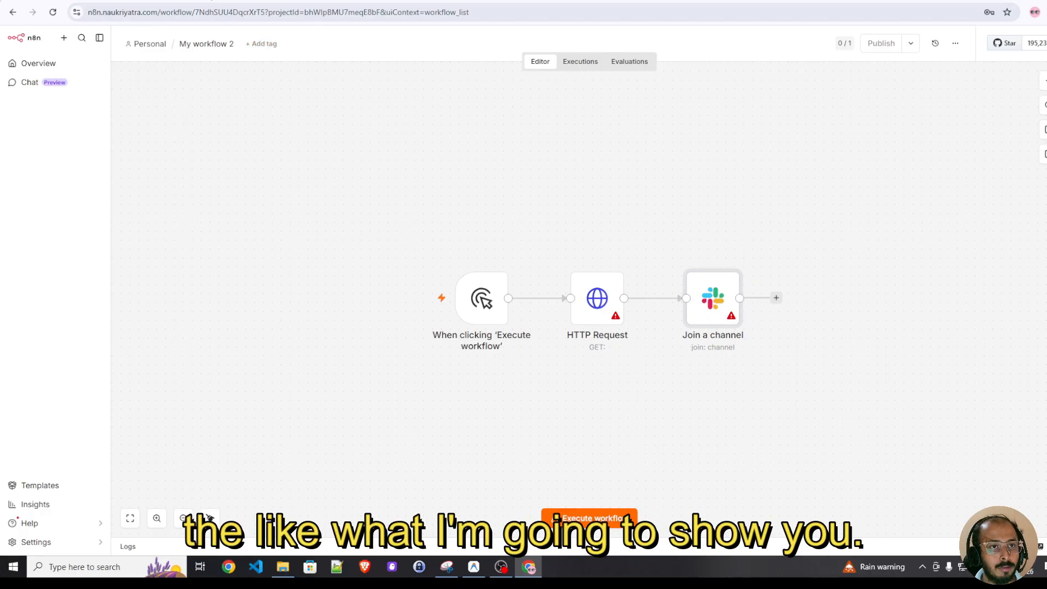
Review the existing automated joke messages in the Slack new-channel
click(210, 1)
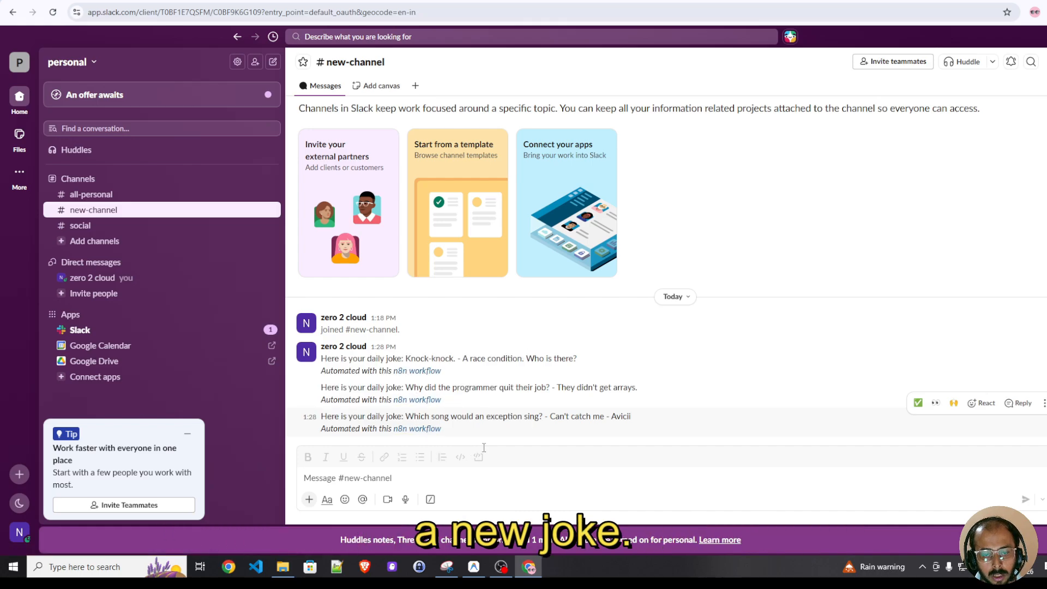
click(403, 475)
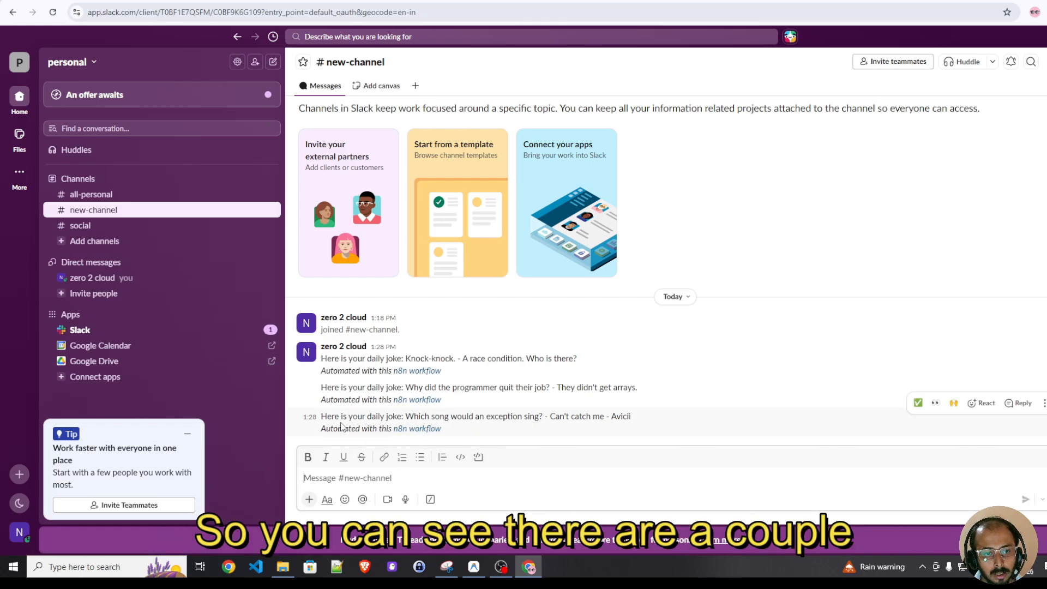
drag(321, 387, 442, 401)
click(420, 472)
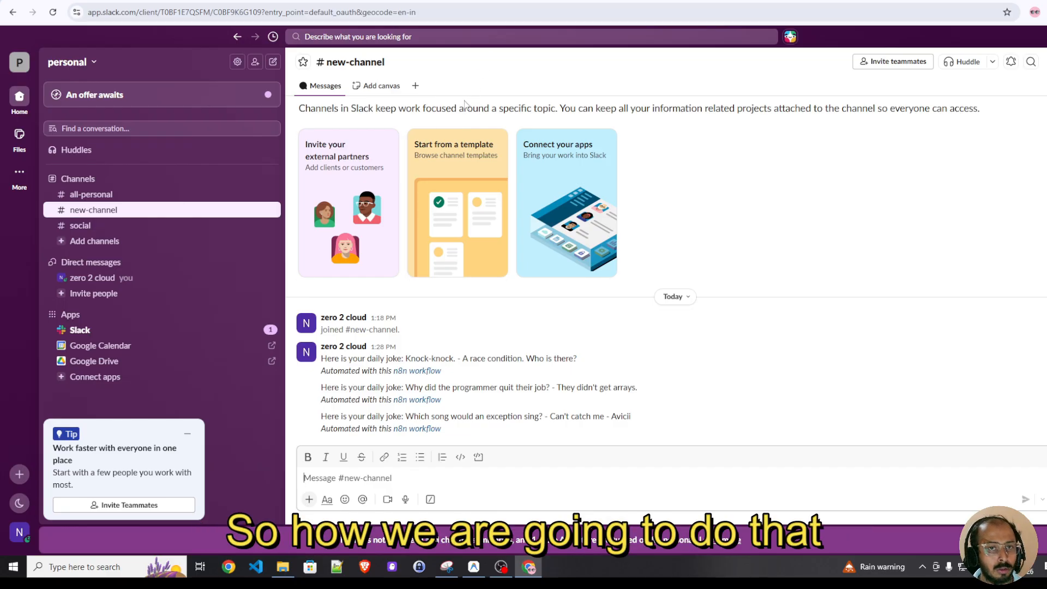
key(ctrl+shift+Tab)
click(349, 1)
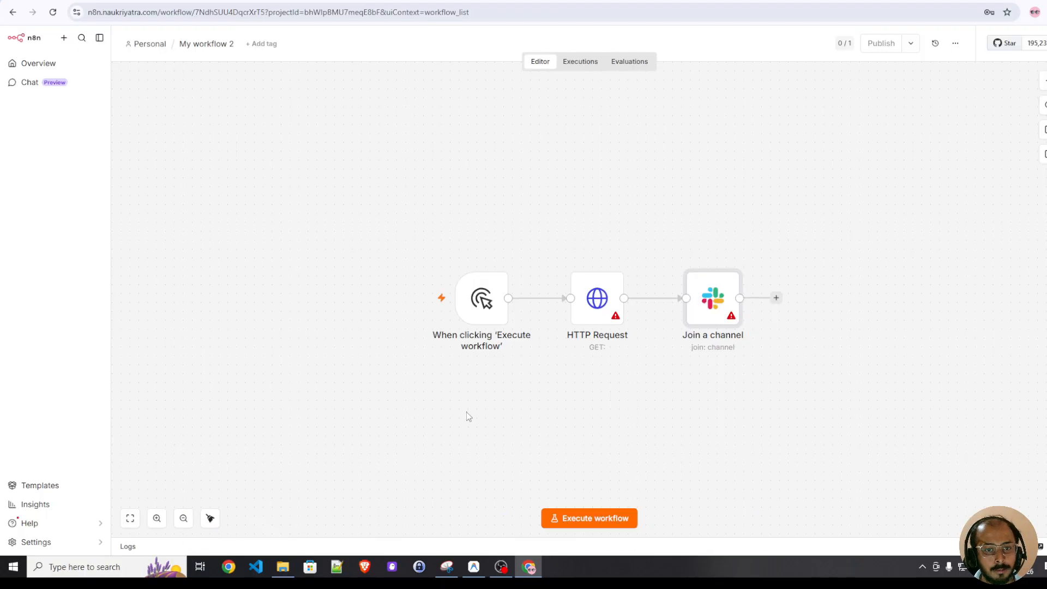
mouse_move(469, 284)
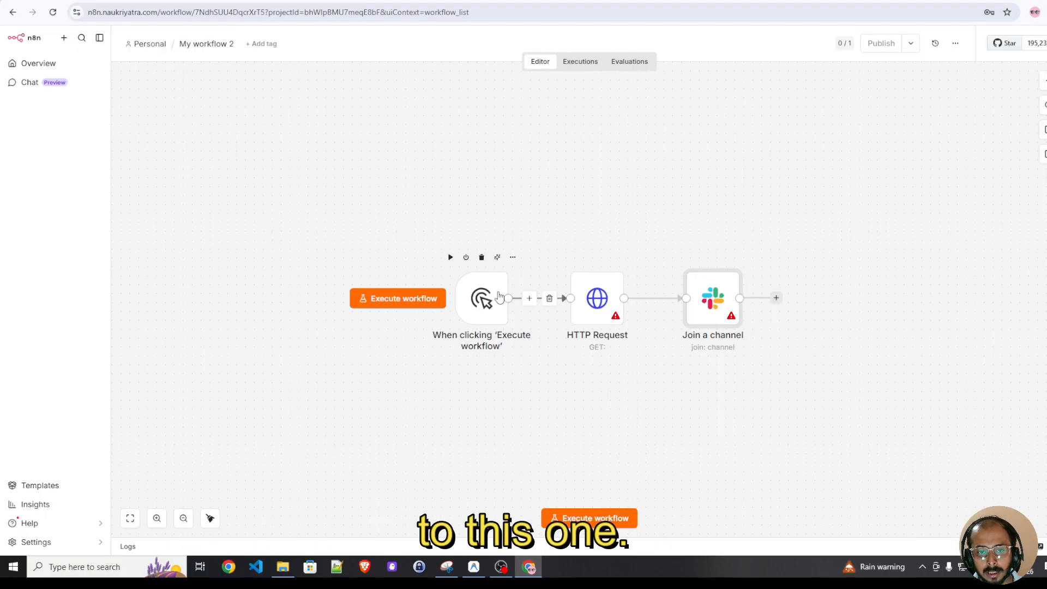
double_click(600, 300)
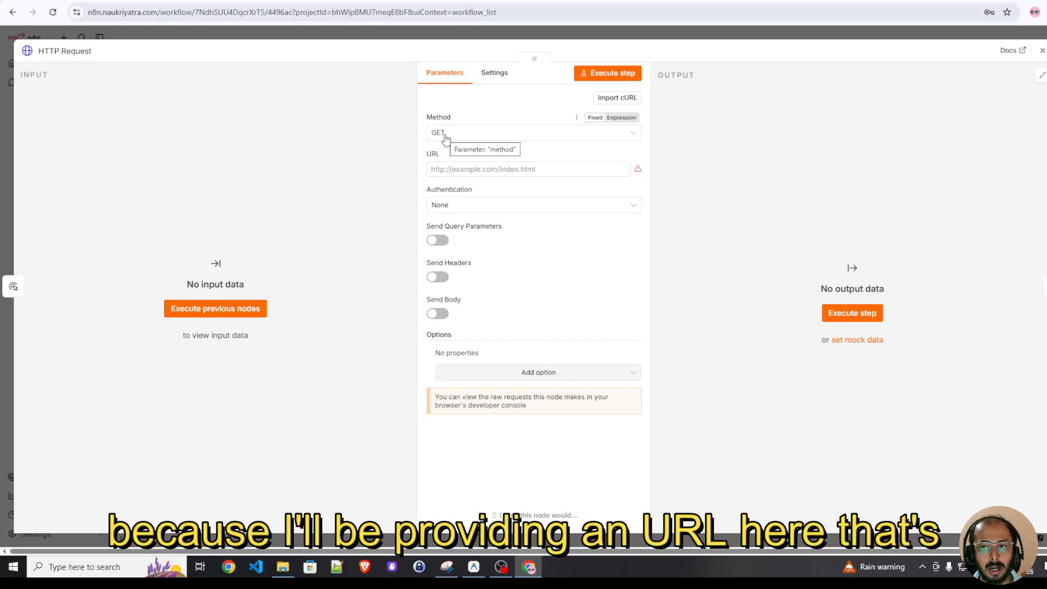
click(455, 169)
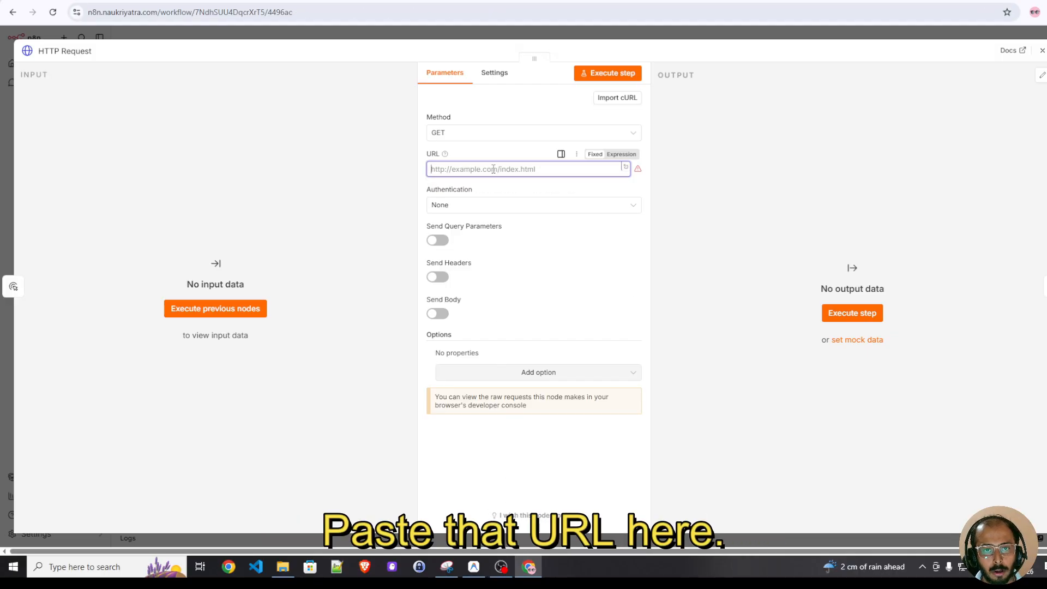
text(https://official-joke-api.appspot.com/jokes/programming/random)
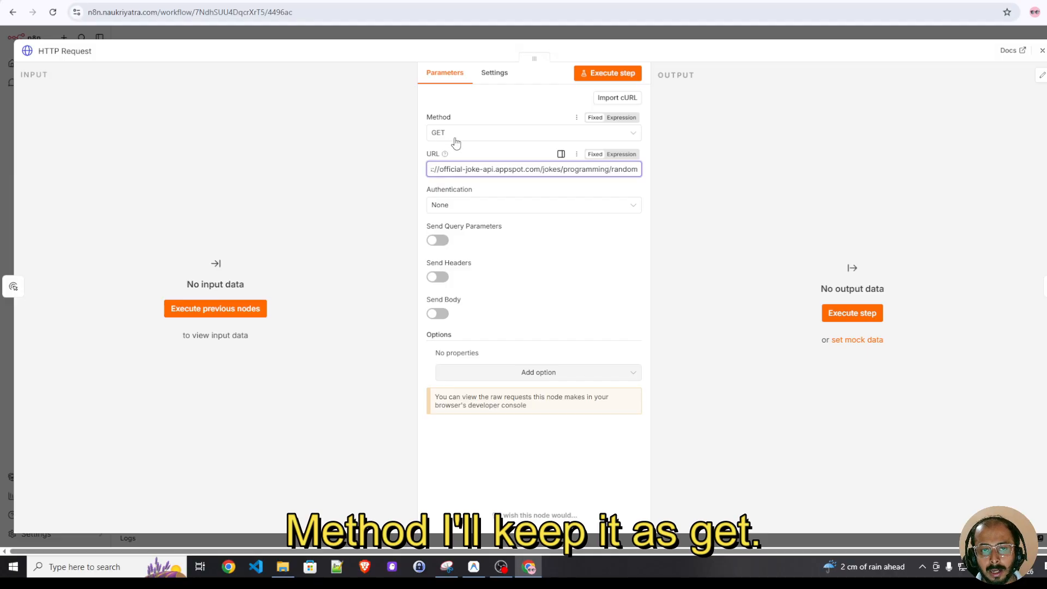
Execute the HTTP Request step and examine the returned joke's setup and punchline
click(610, 77)
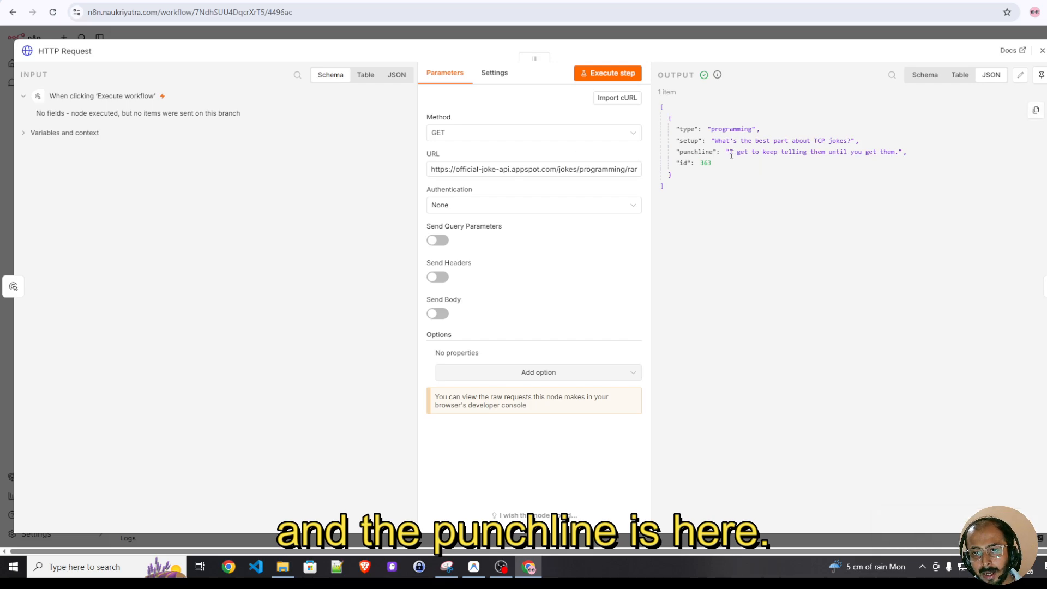
drag(730, 153, 892, 159)
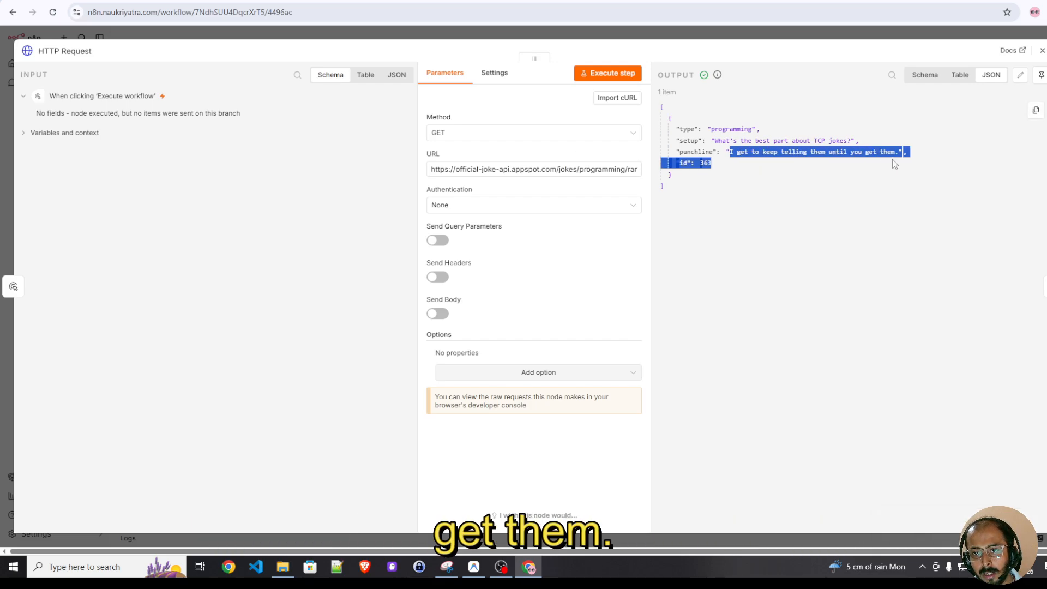
click(892, 159)
drag(714, 140, 889, 157)
click(774, 161)
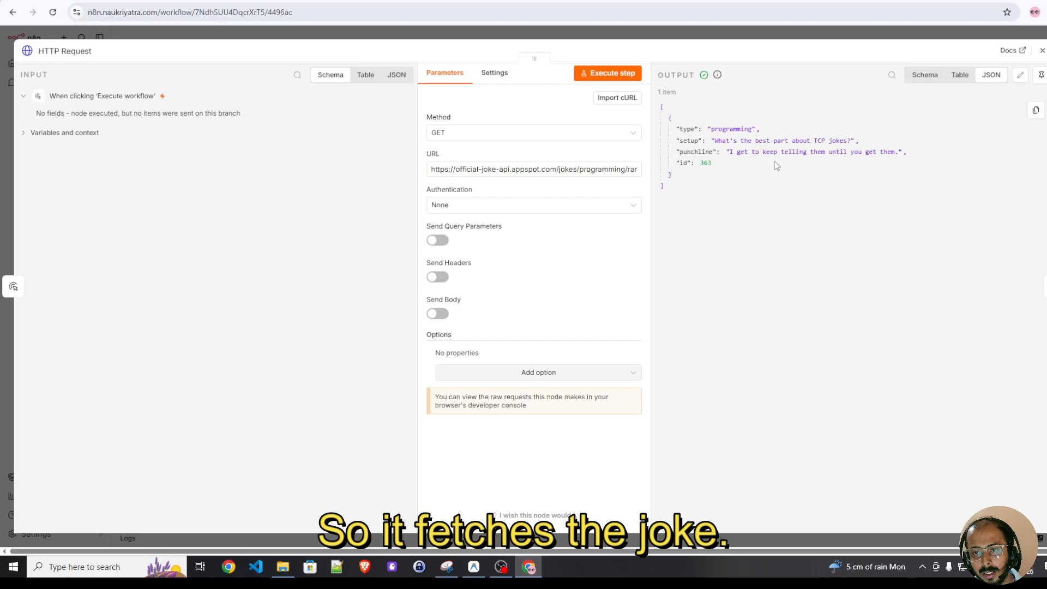
click(1042, 52)
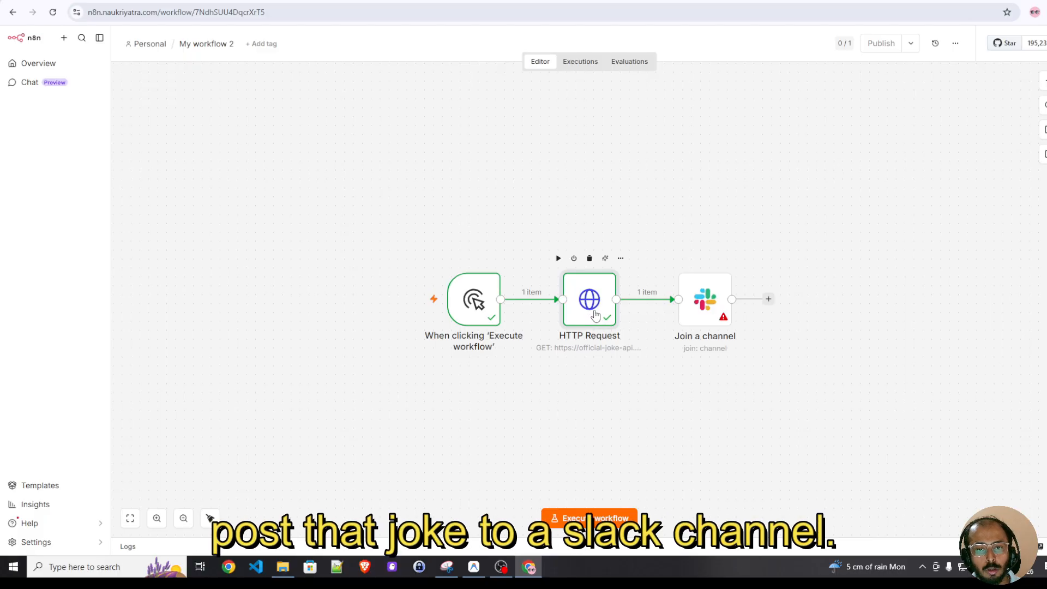
Configure the Slack node to send a message, with resource Message and destination Channel
double_click(703, 304)
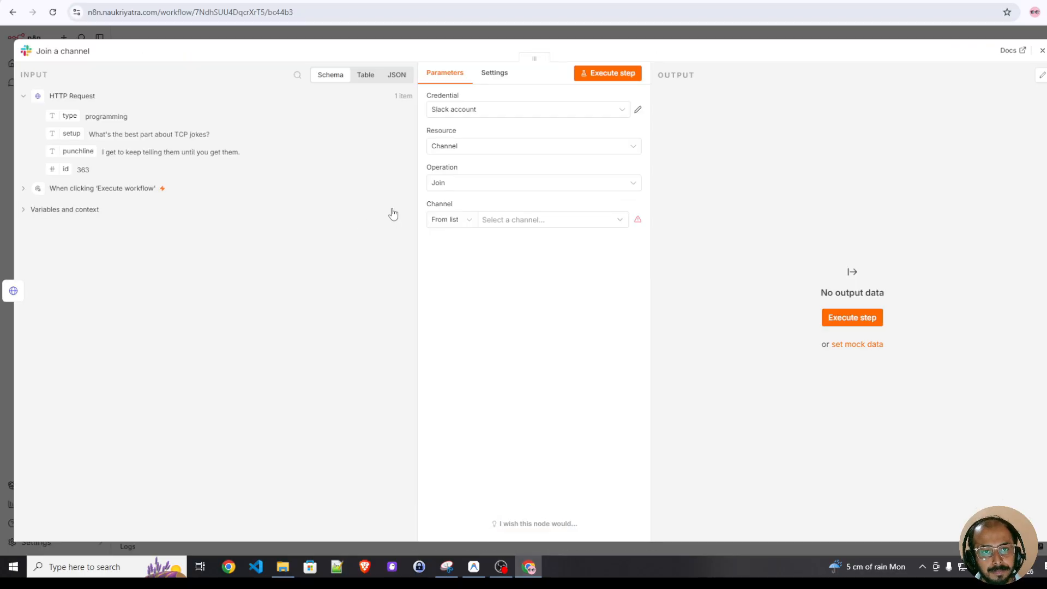
click(464, 152)
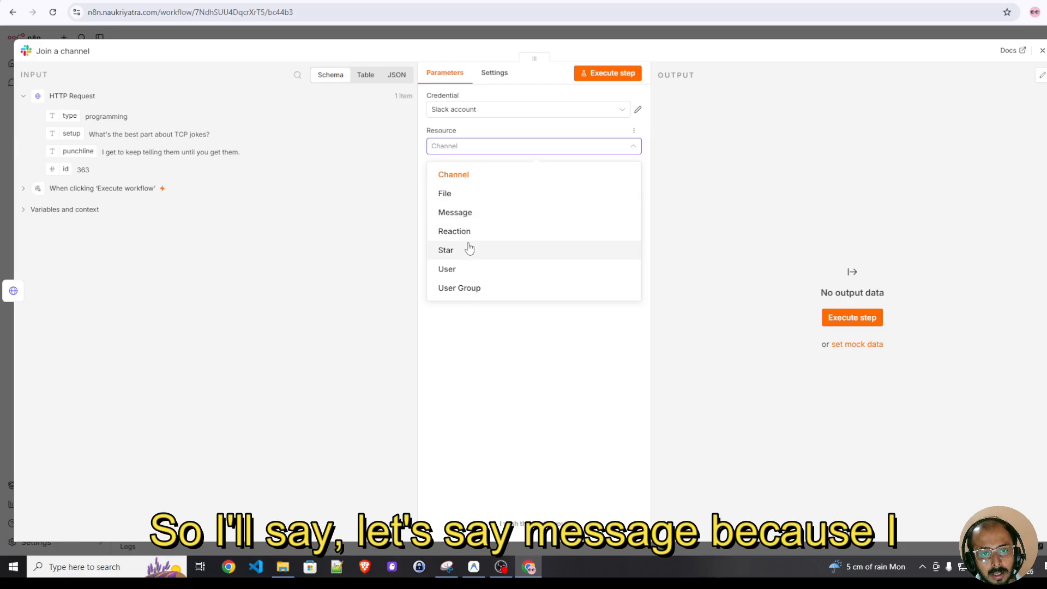
click(467, 217)
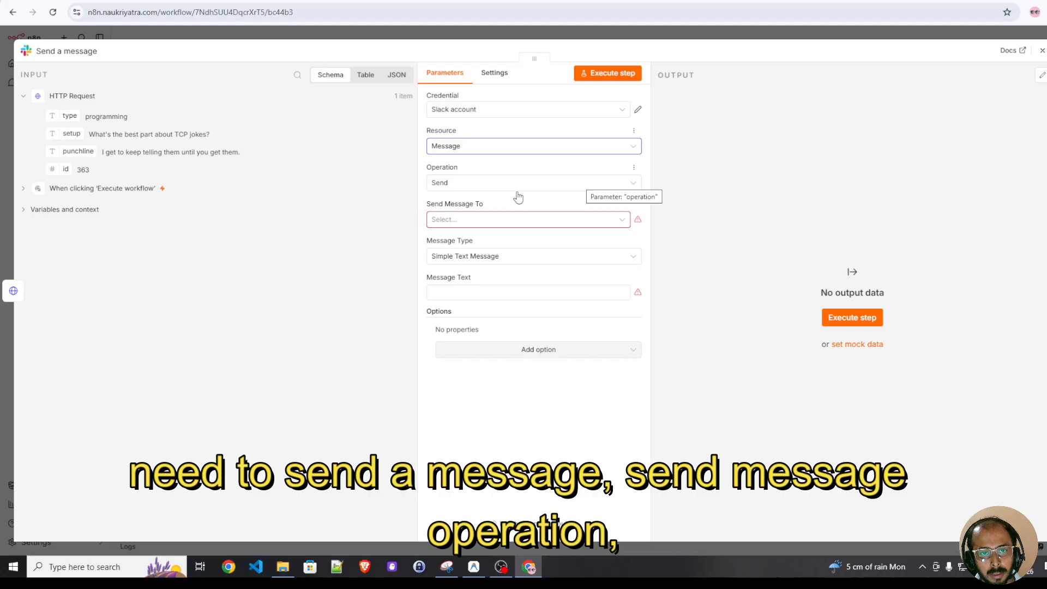
click(464, 221)
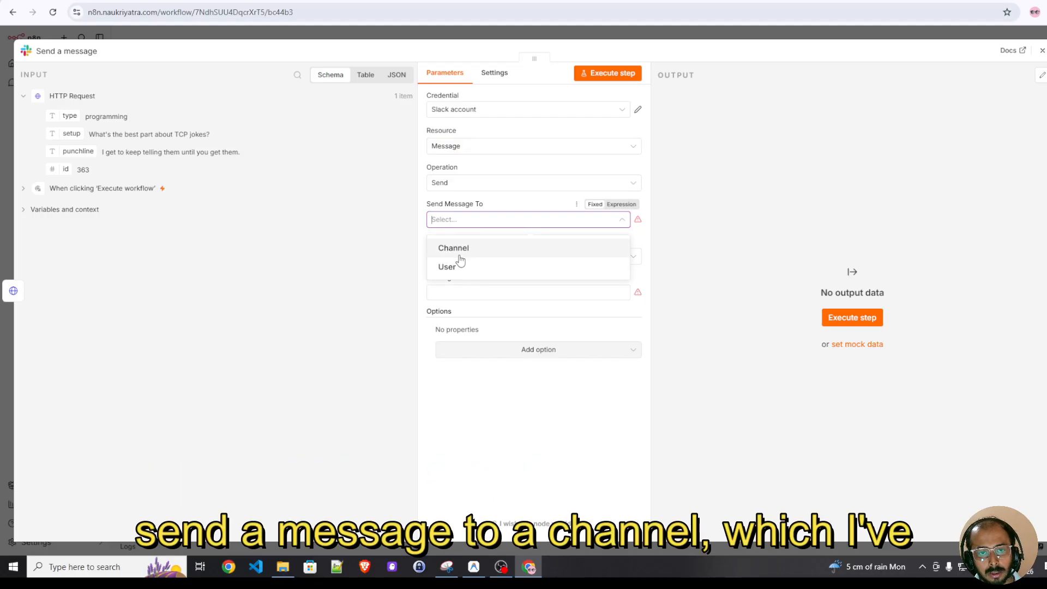
click(463, 250)
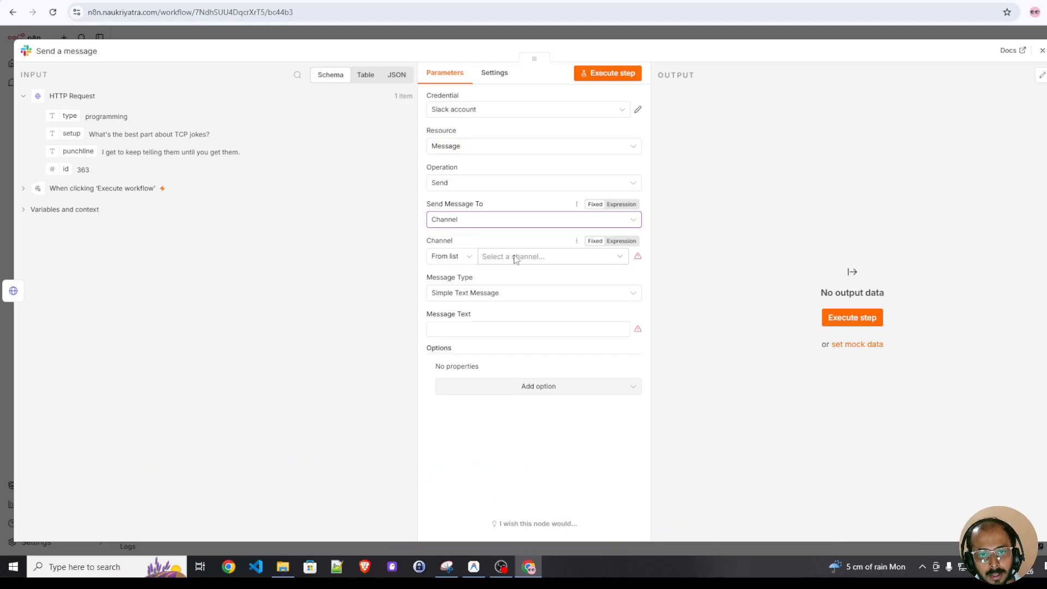
Select social as the Slack channel to post to
click(482, 260)
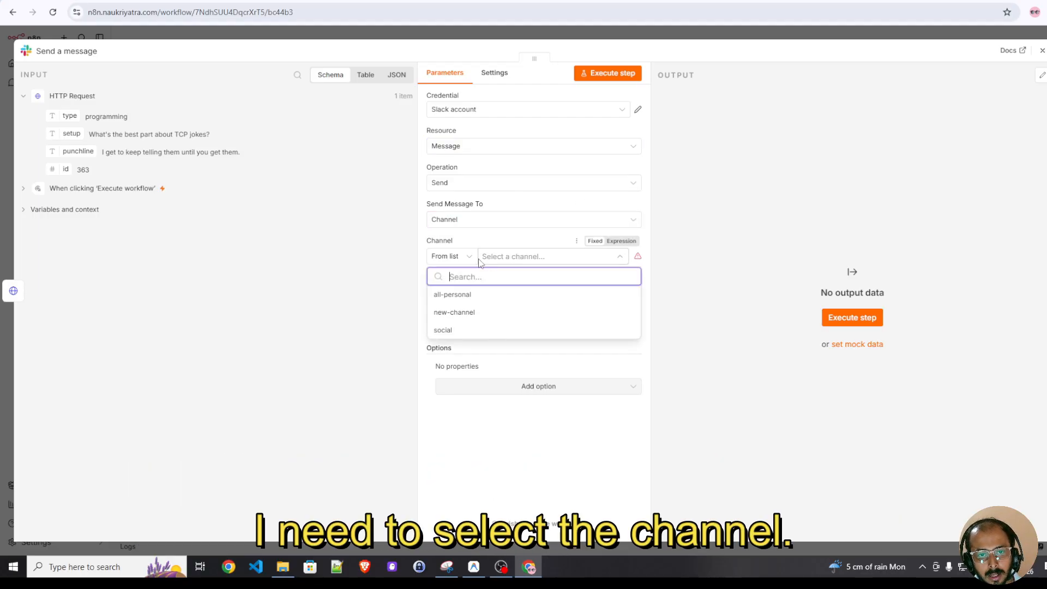
click(463, 321)
click(519, 262)
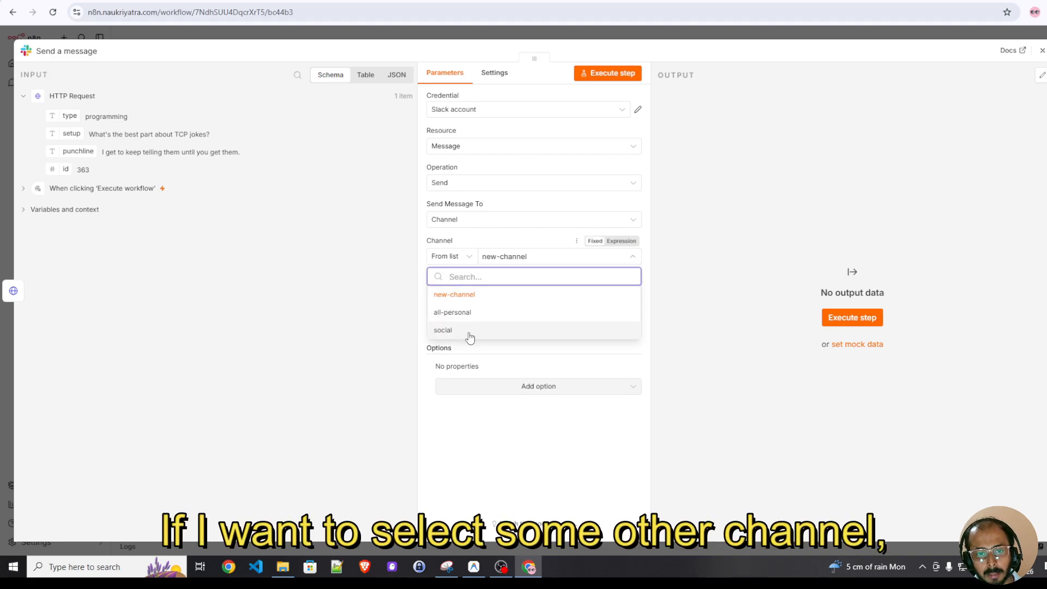
click(467, 332)
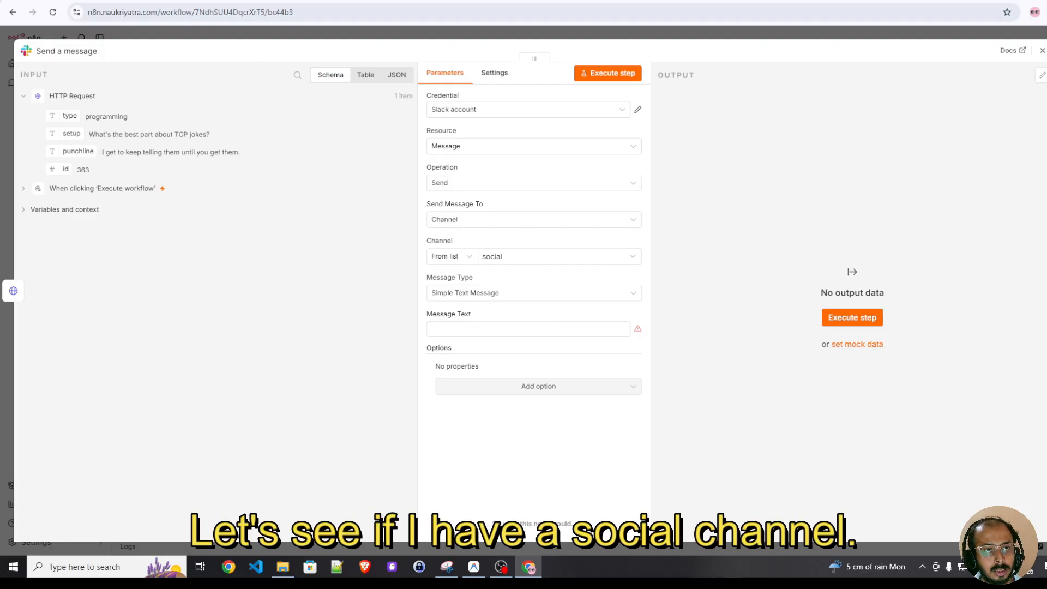
Check the social channel in Slack
click(264, 1)
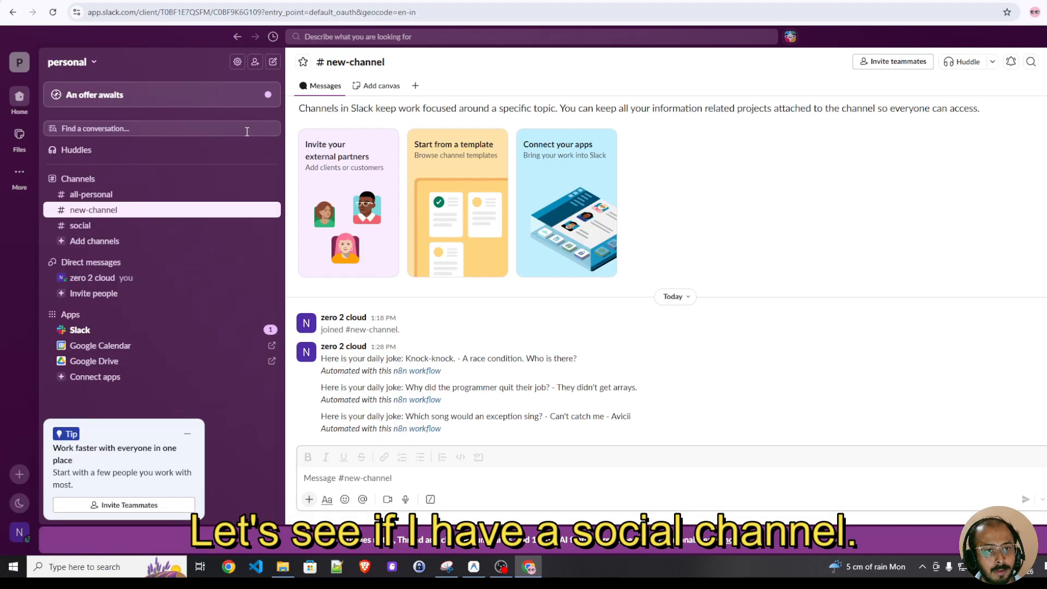
click(86, 226)
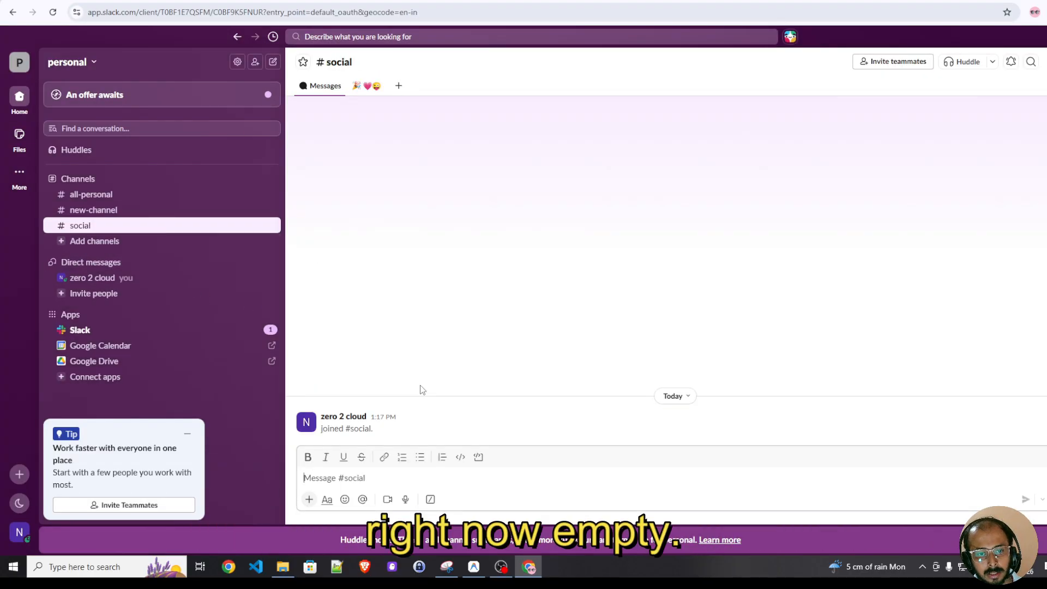
click(164, 1)
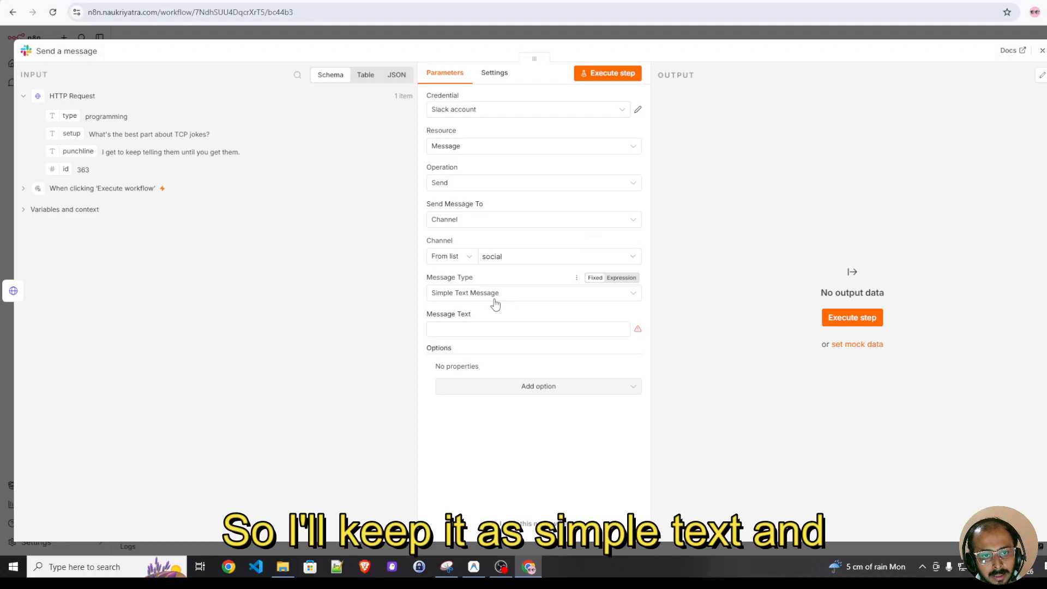
Set the Slack message text to message, close the node, and execute the workflow
click(486, 332)
text(message)
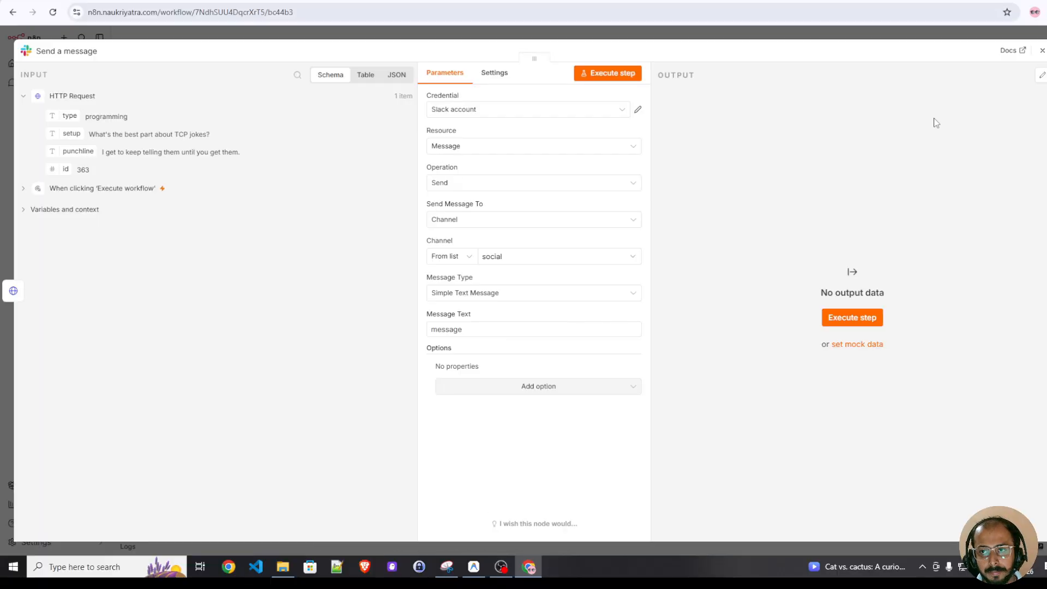
click(1042, 52)
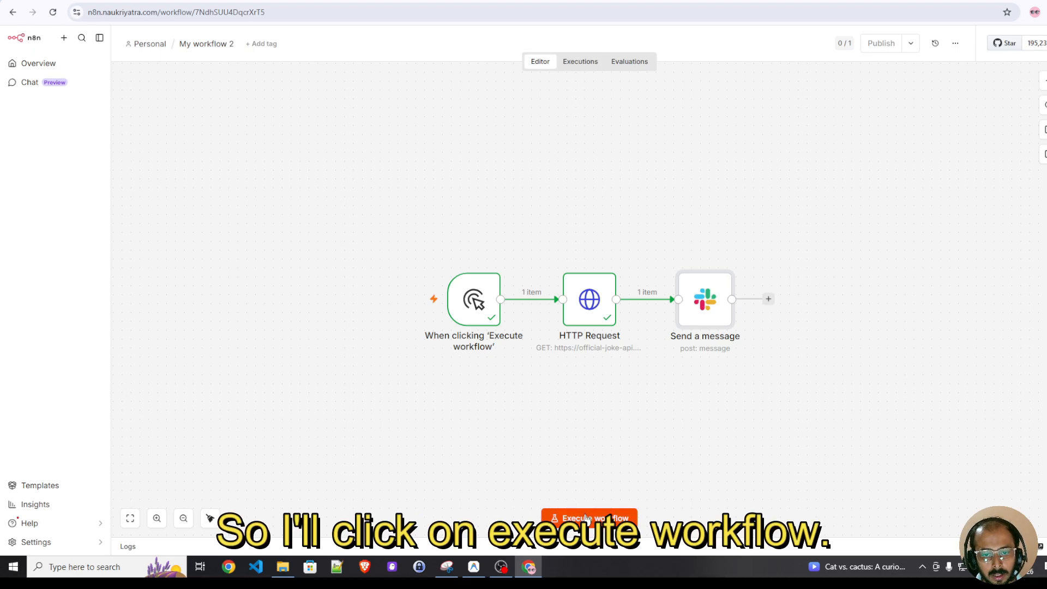
click(587, 519)
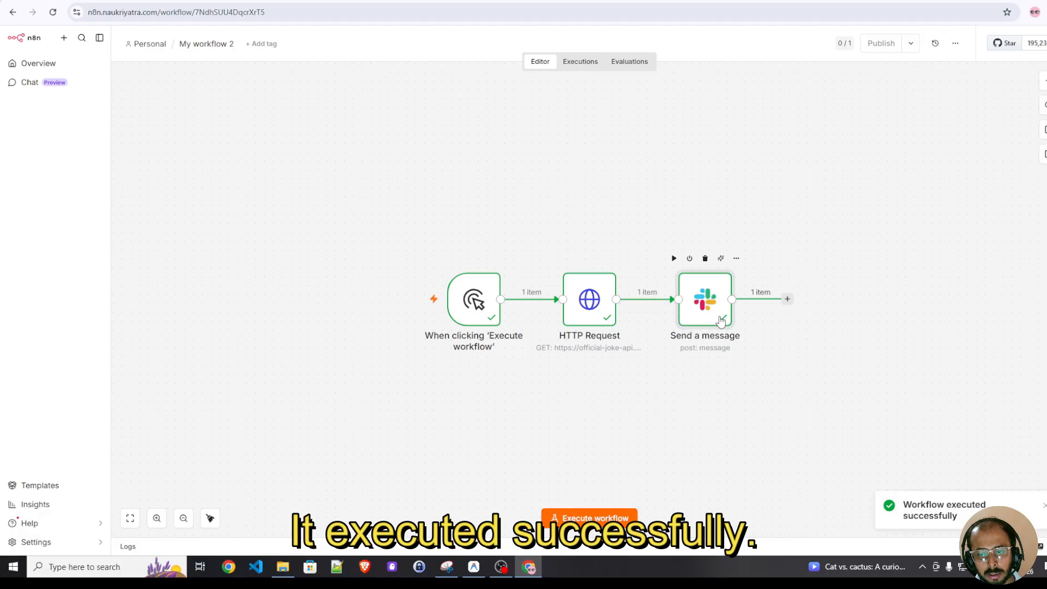
Check the test message posted in the social channel in Slack
key(ctrl+Tab)
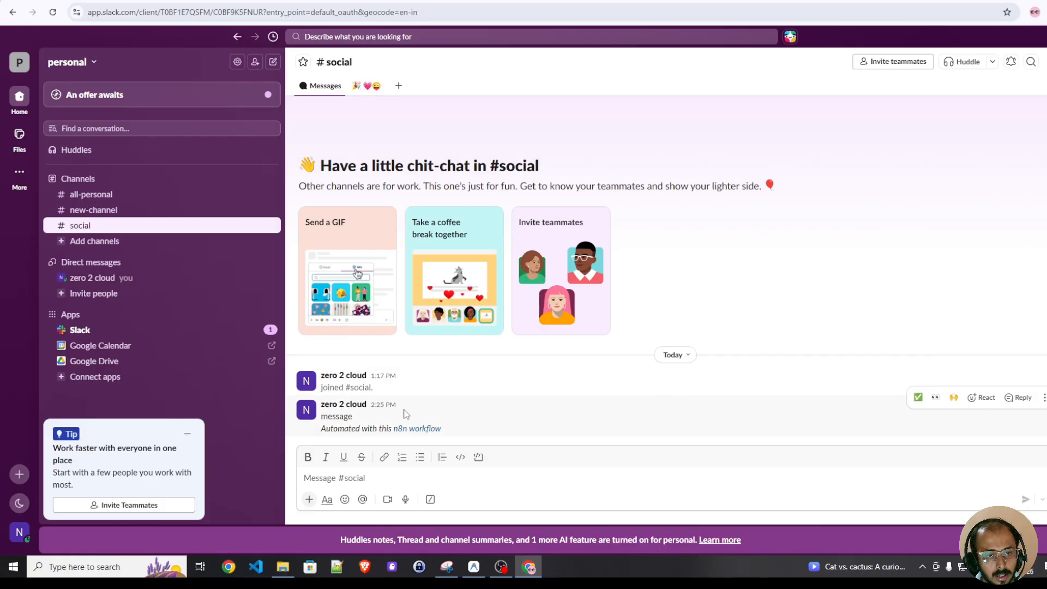
double_click(335, 416)
click(337, 417)
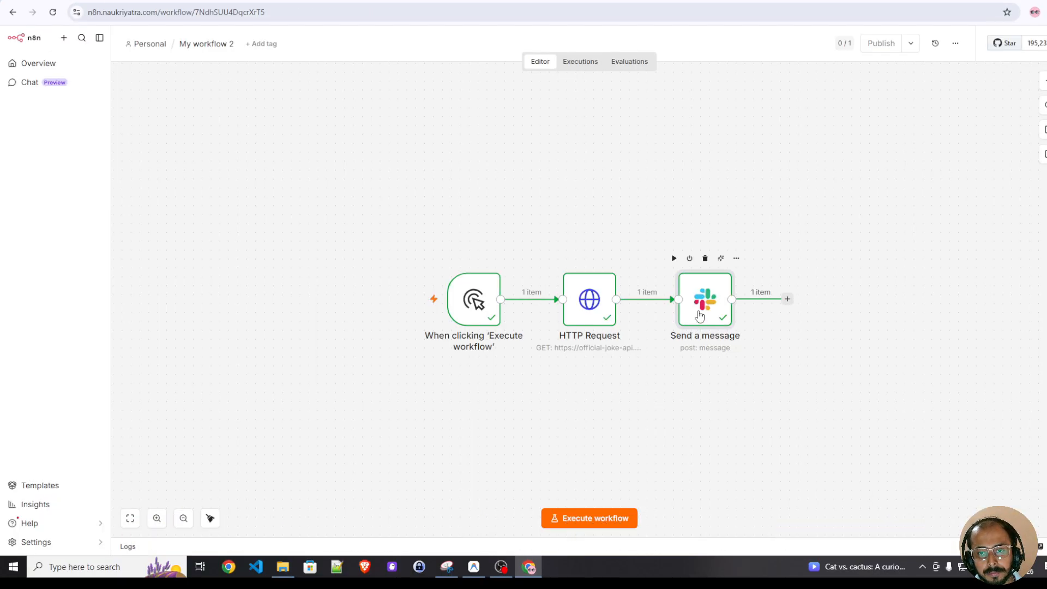
Replace the Slack message text with the expression Here is your daily joke: {{$json.setup}} - {{$json.punchline}} and execute the workflow
double_click(700, 316)
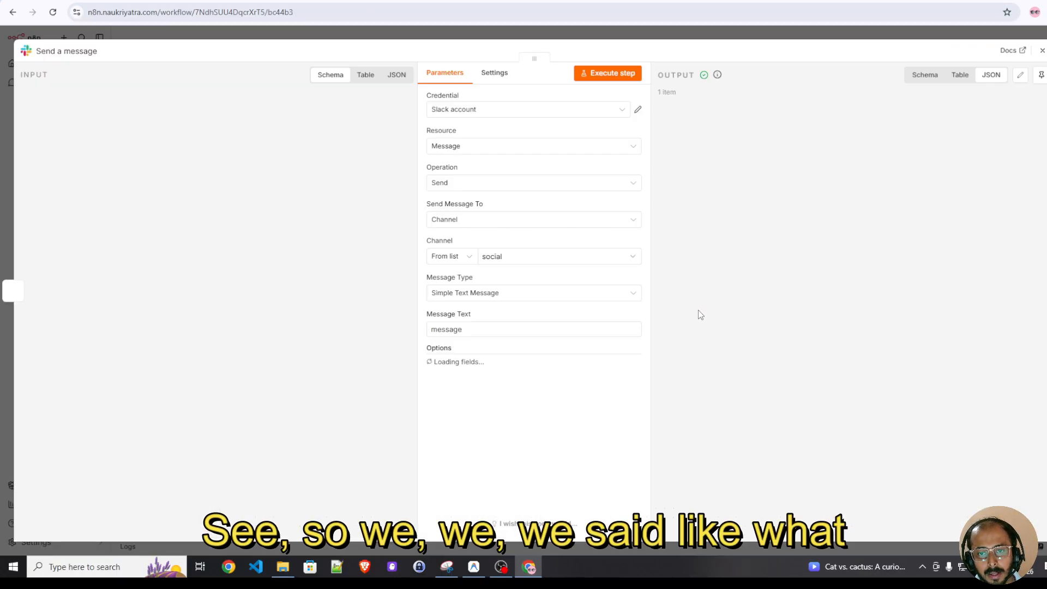
double_click(499, 331)
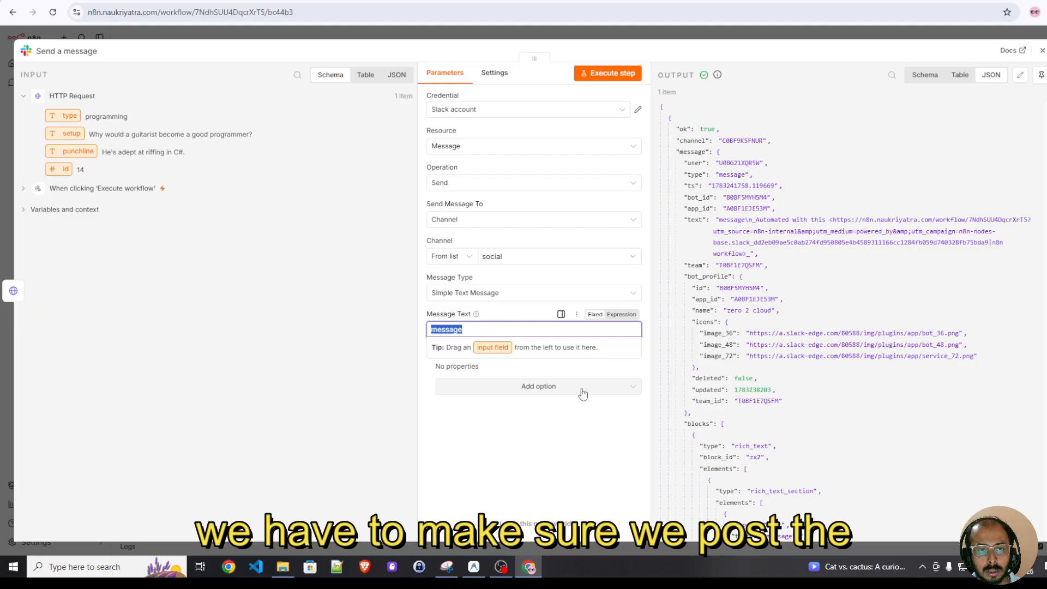
double_click(472, 328)
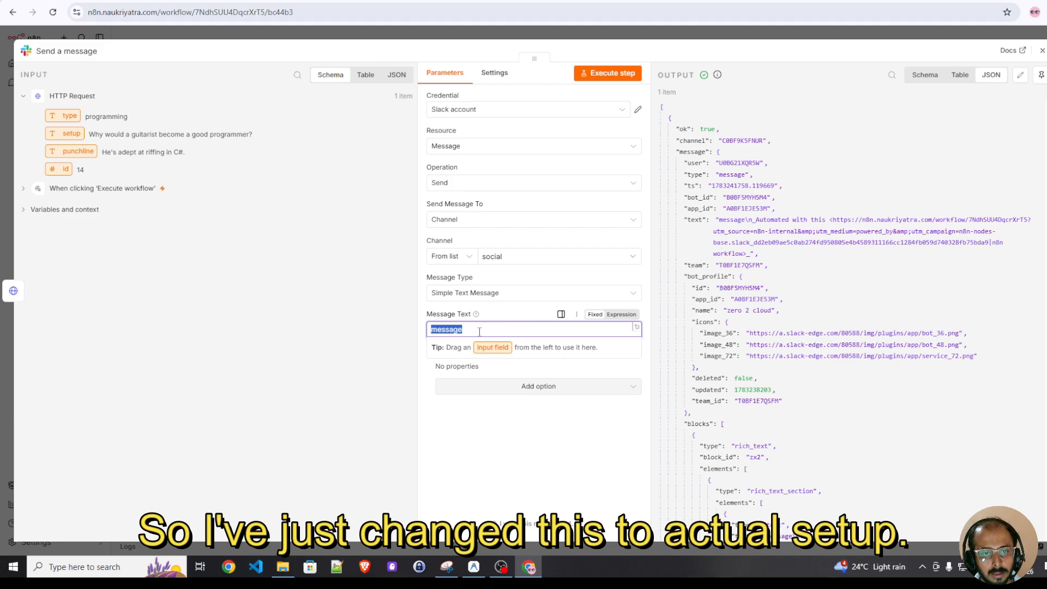
text(Here is your daily joke: {{$json.setup}} - {{$json.punchline}})
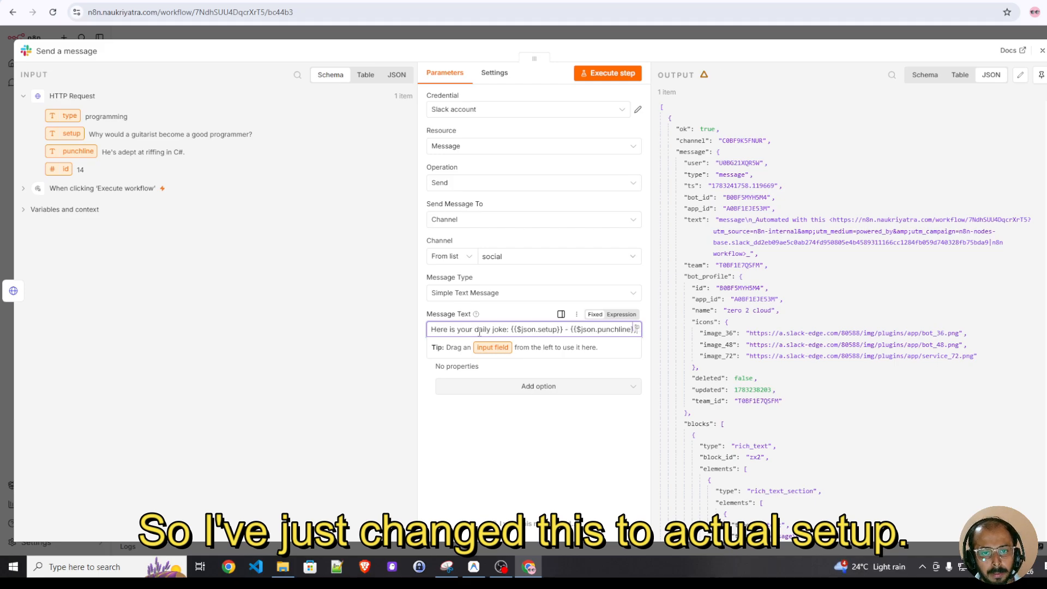
double_click(530, 331)
double_click(588, 330)
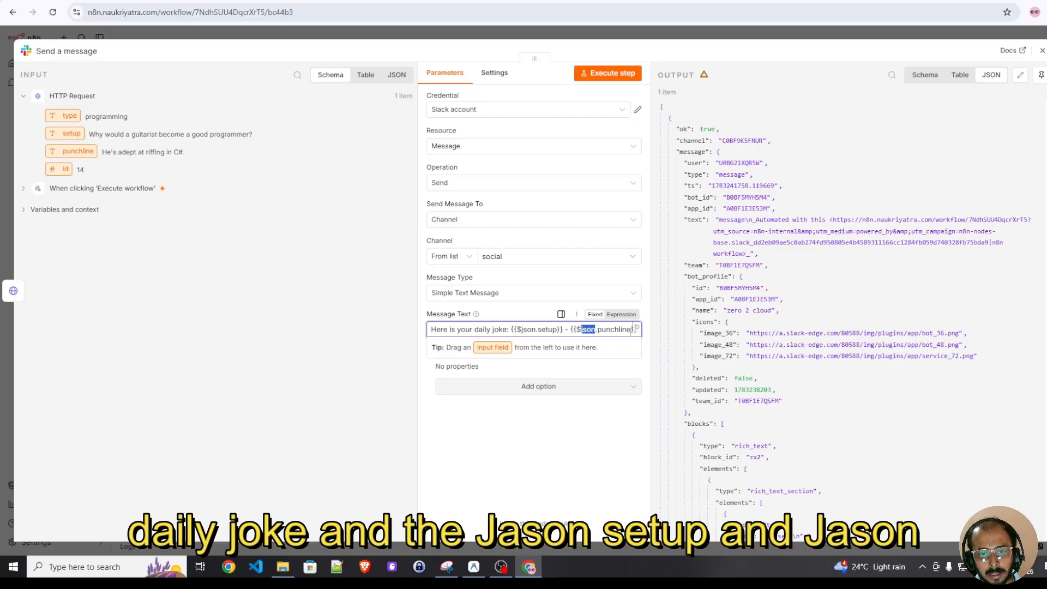
click(619, 314)
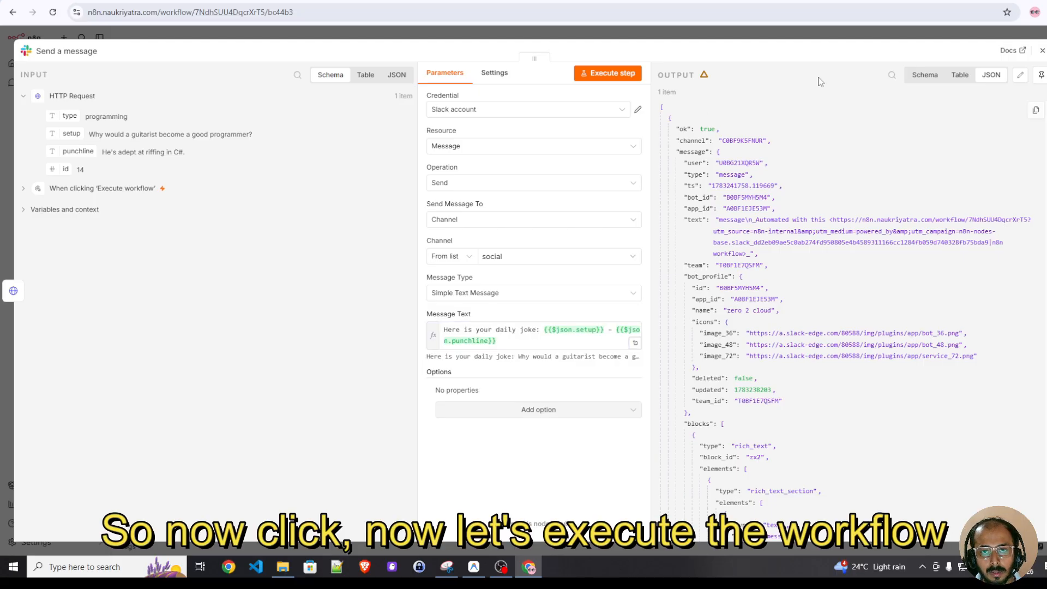
click(1042, 52)
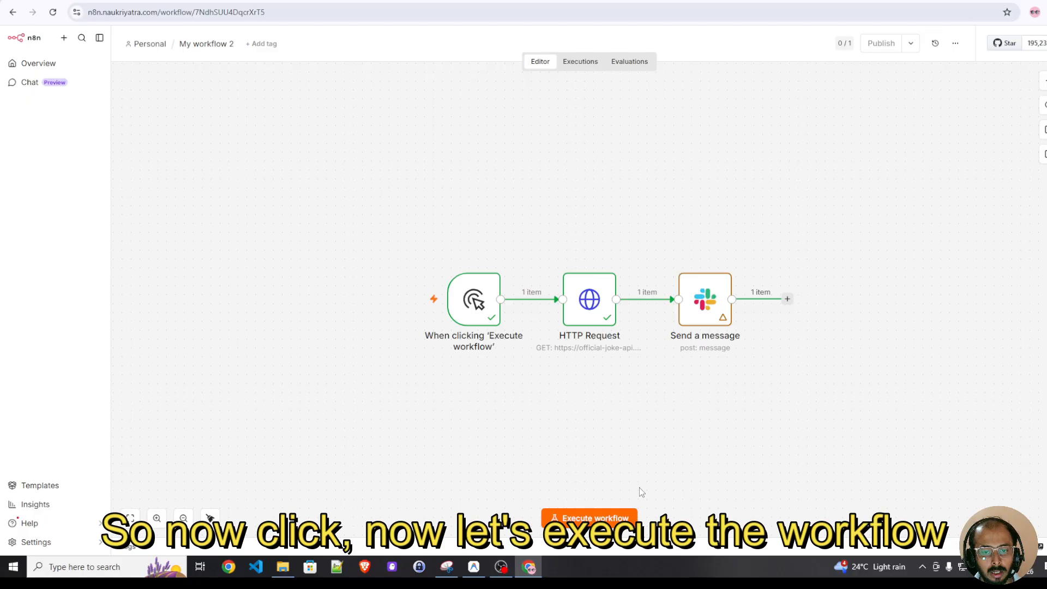
click(589, 522)
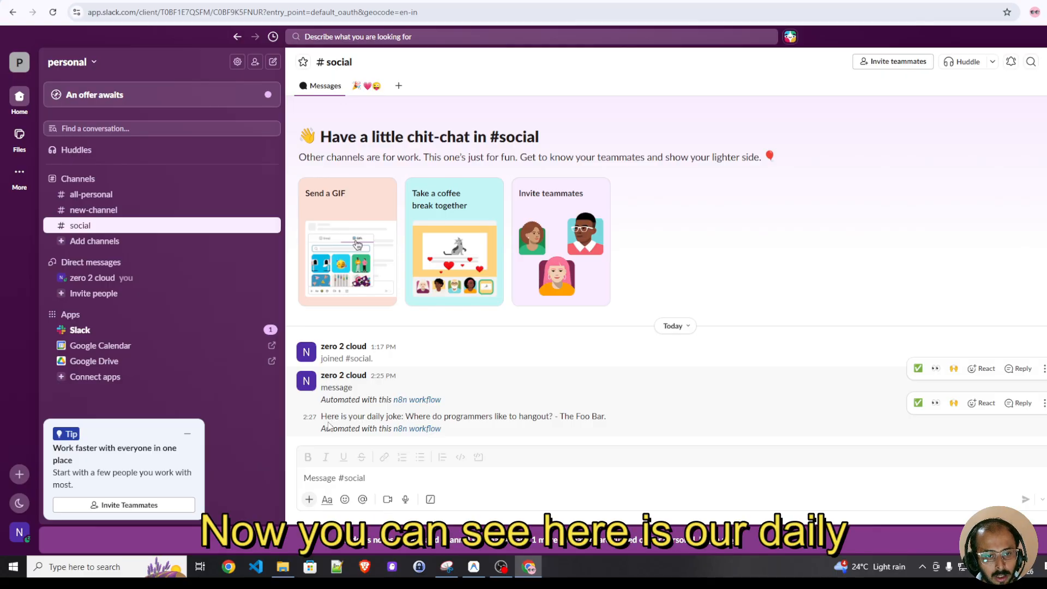
Read the daily joke message posted in the social channel
drag(326, 417, 403, 418)
double_click(415, 417)
drag(469, 414, 493, 416)
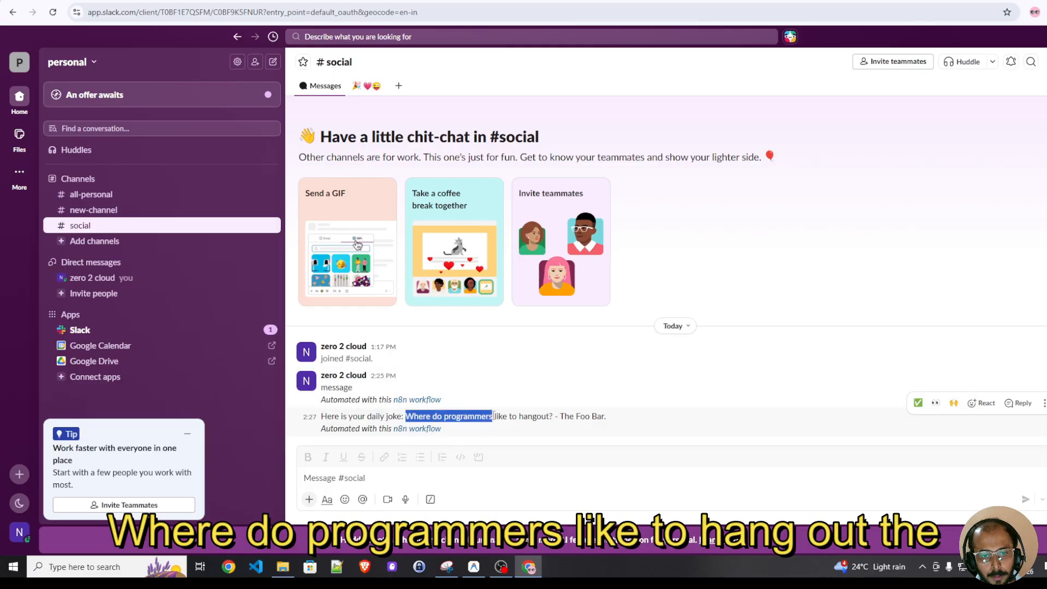
click(513, 420)
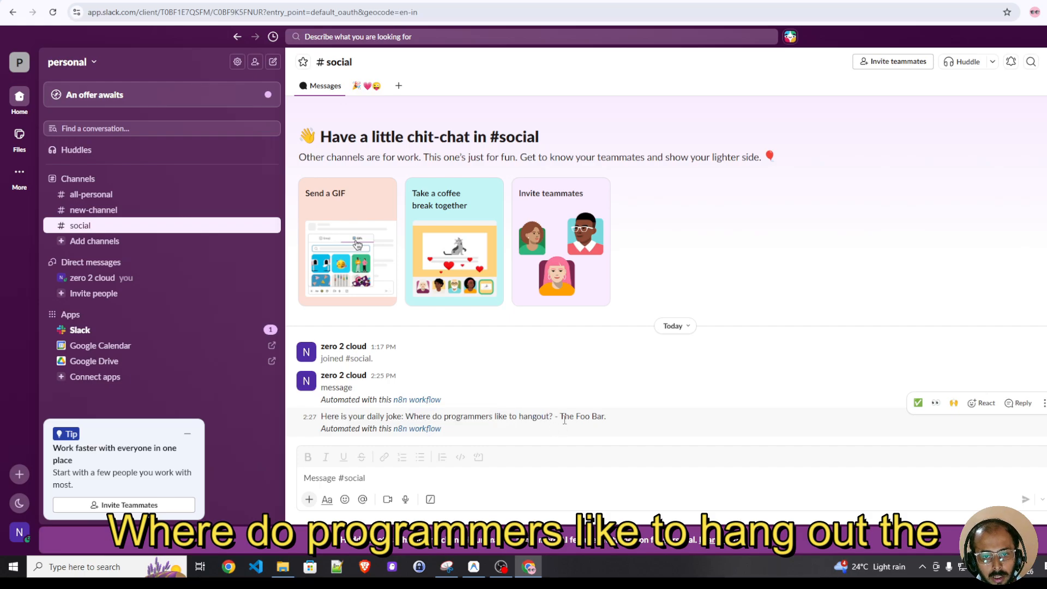
drag(562, 418, 632, 419)
click(631, 419)
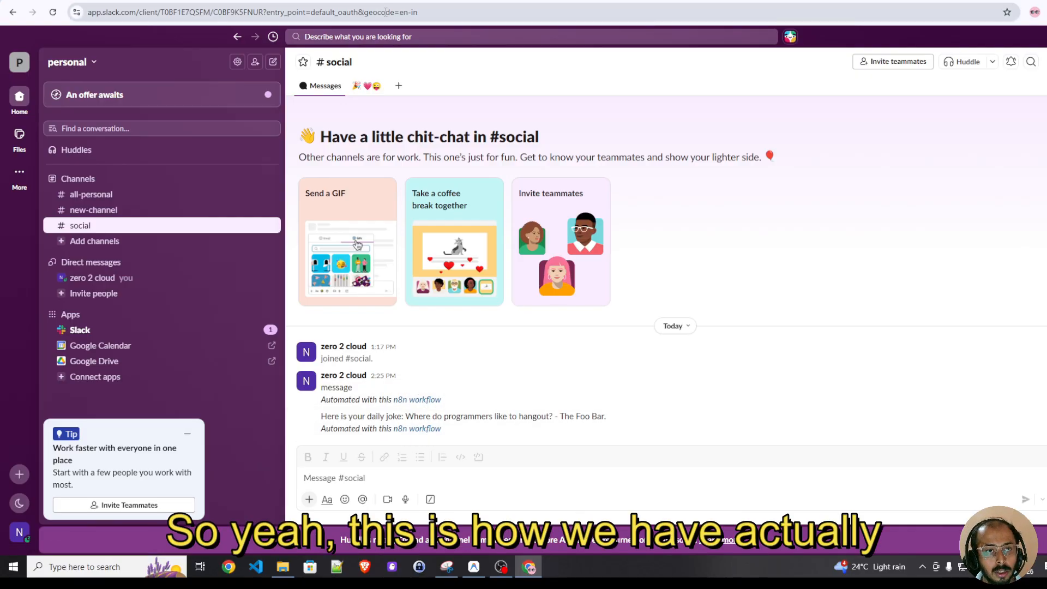
click(365, 2)
click(451, 2)
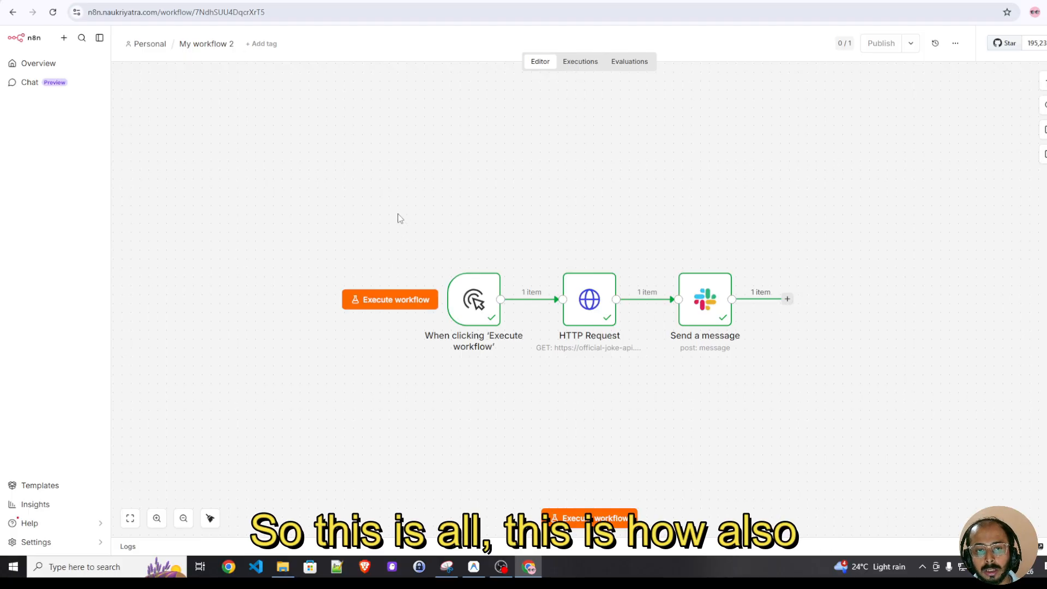
drag(392, 199, 872, 419)
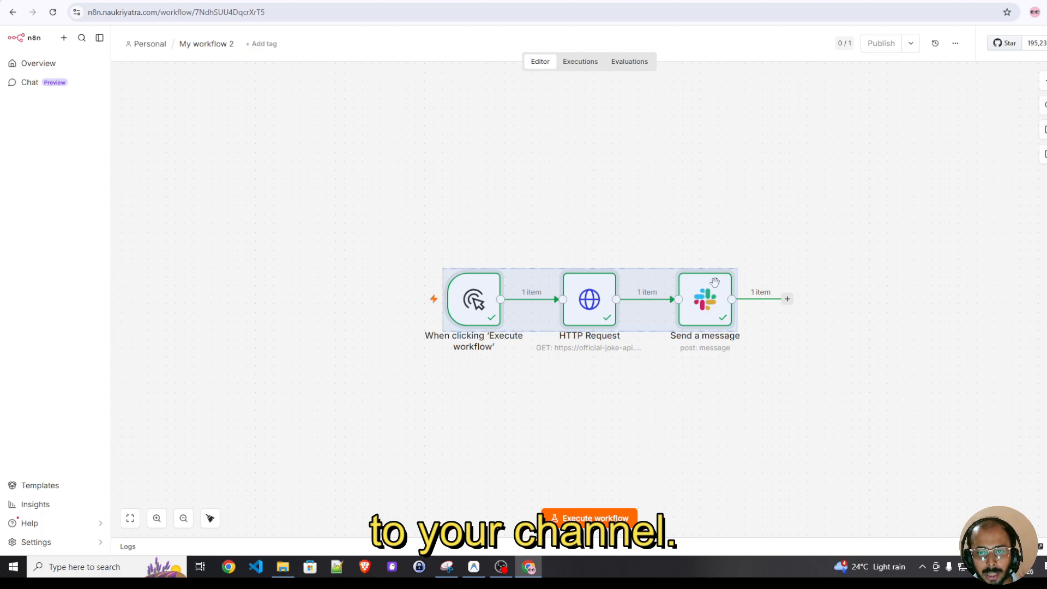
click(1019, 402)
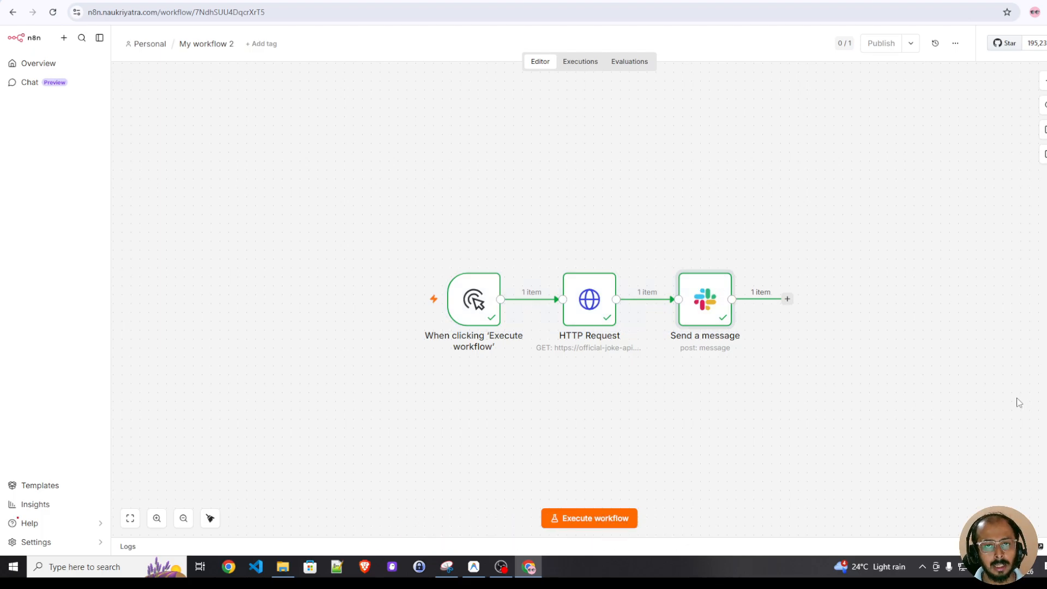